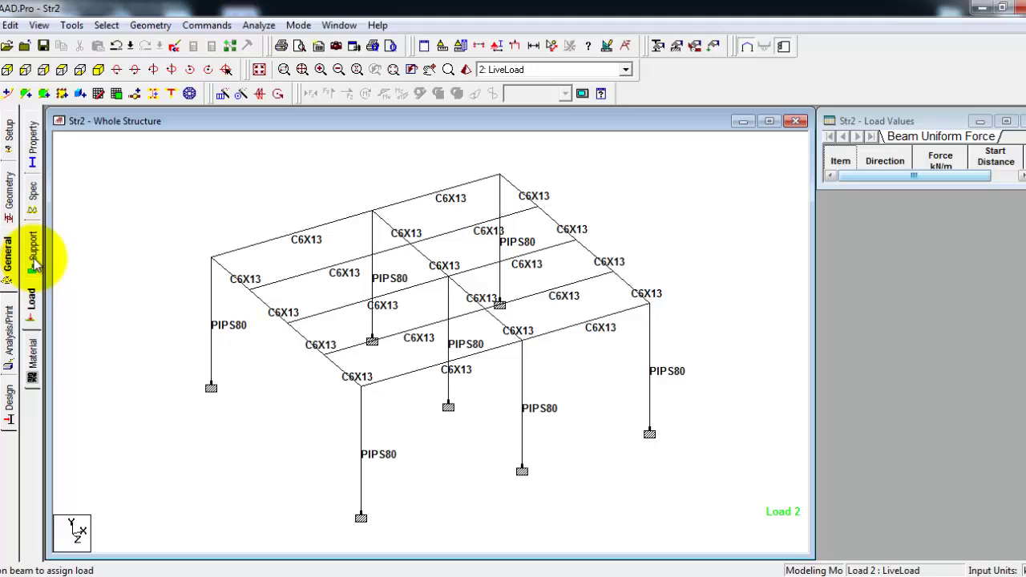
# Step: Open the Analysis/Print Commands dialog, with No Print shown on the Perform Analysis page
pyautogui.click(9, 329)
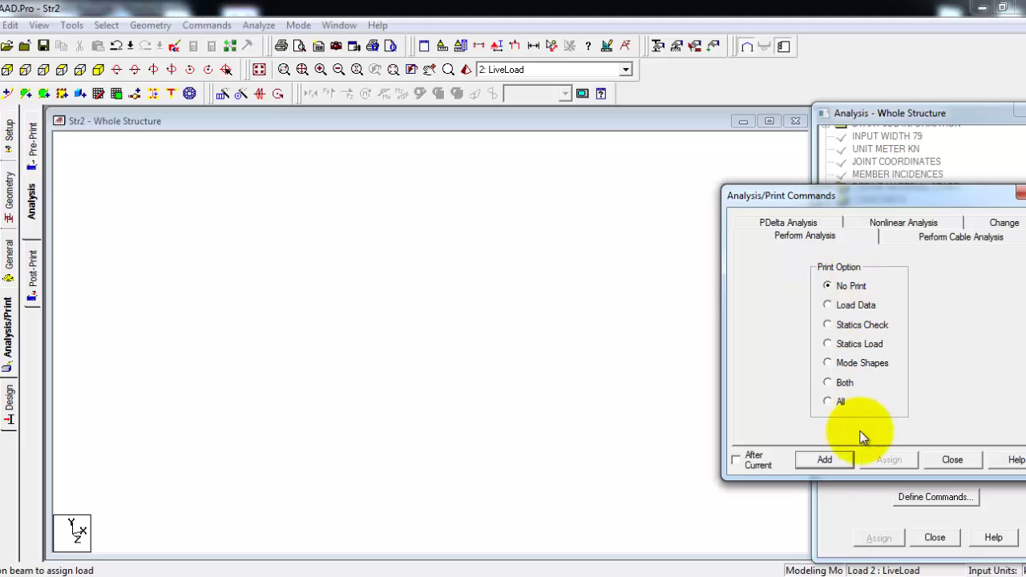
# Step: Add a No Print PERFORM ANALYSIS command just before FINISH in the command list
pyautogui.click(838, 464)
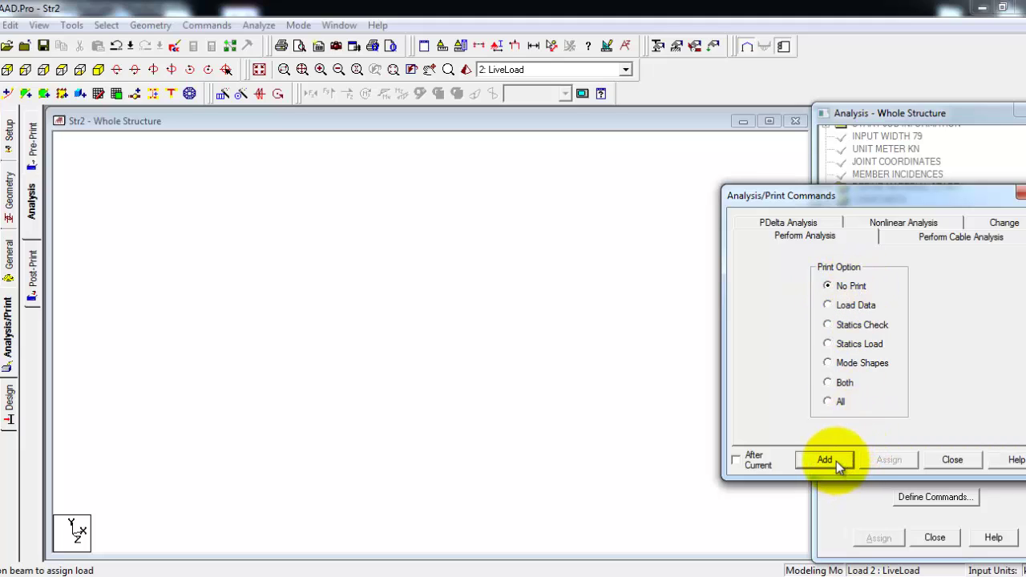
pyautogui.click(956, 459)
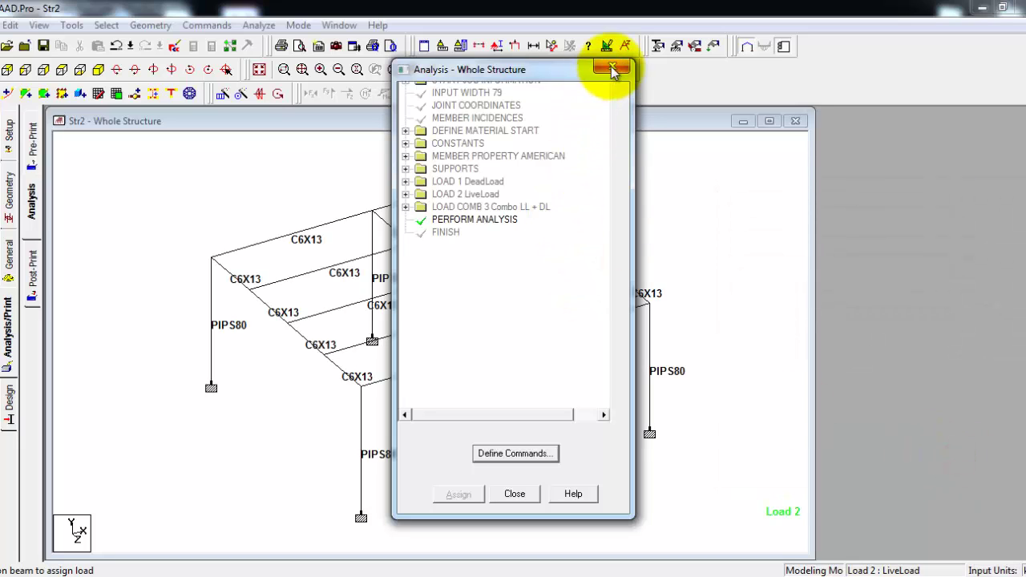
pyautogui.moveTo(522, 75); pyautogui.dragTo(942, 126)
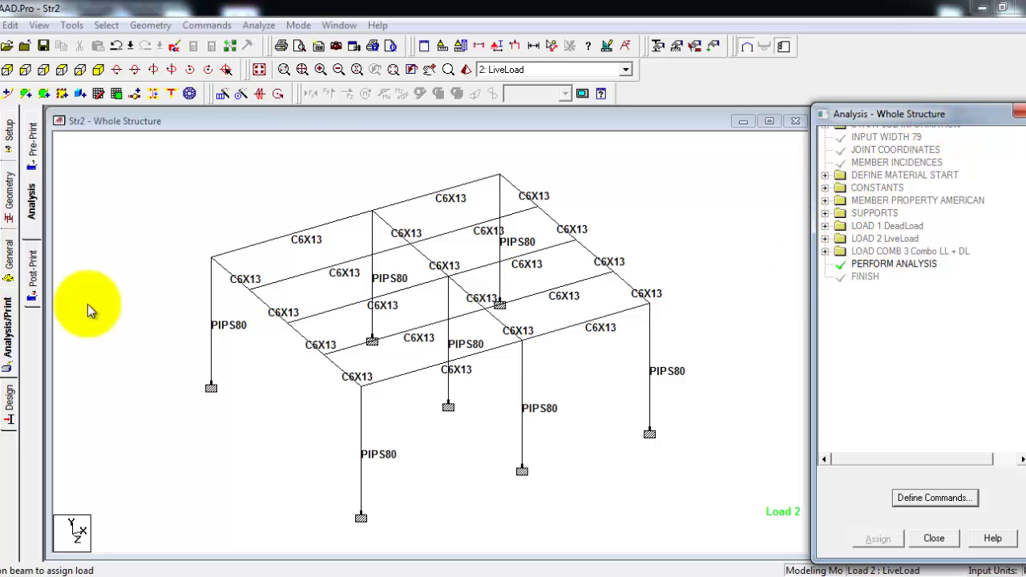
pyautogui.click(884, 266)
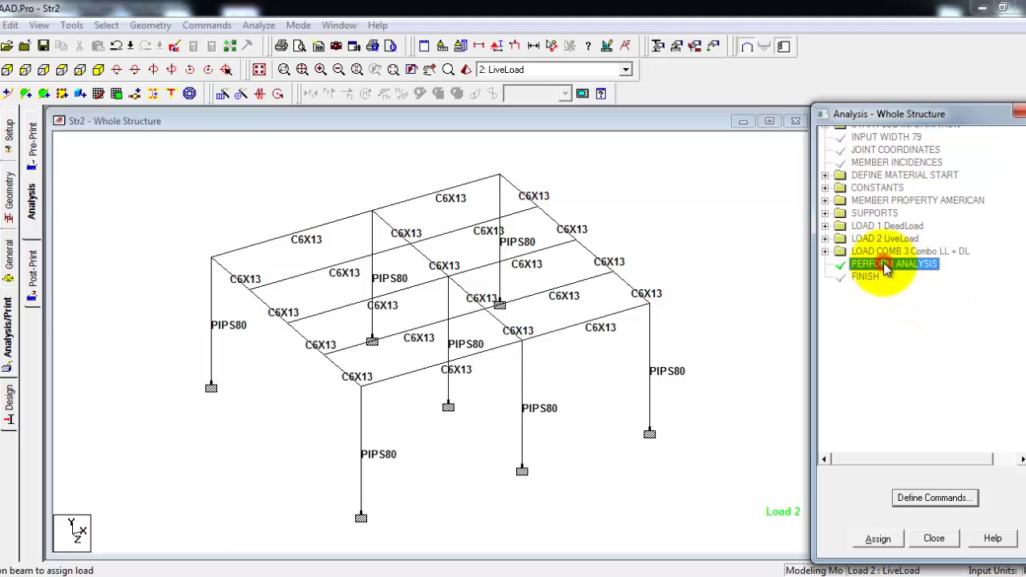
pyautogui.click(8, 333)
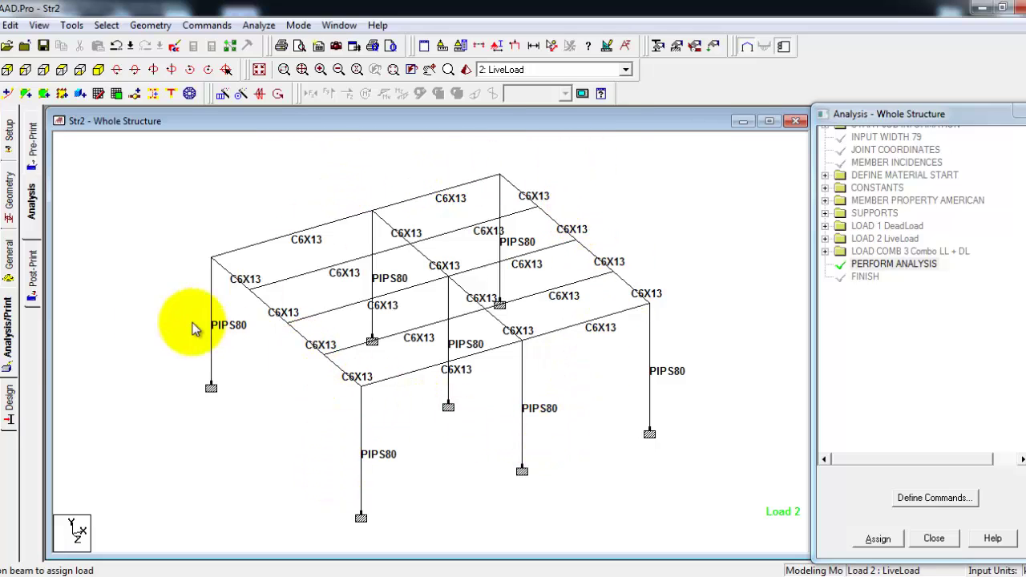
# Step: On the Design page, review the concrete, timber, aluminum, footing and shearwall settings, then return to Steel
pyautogui.click(8, 404)
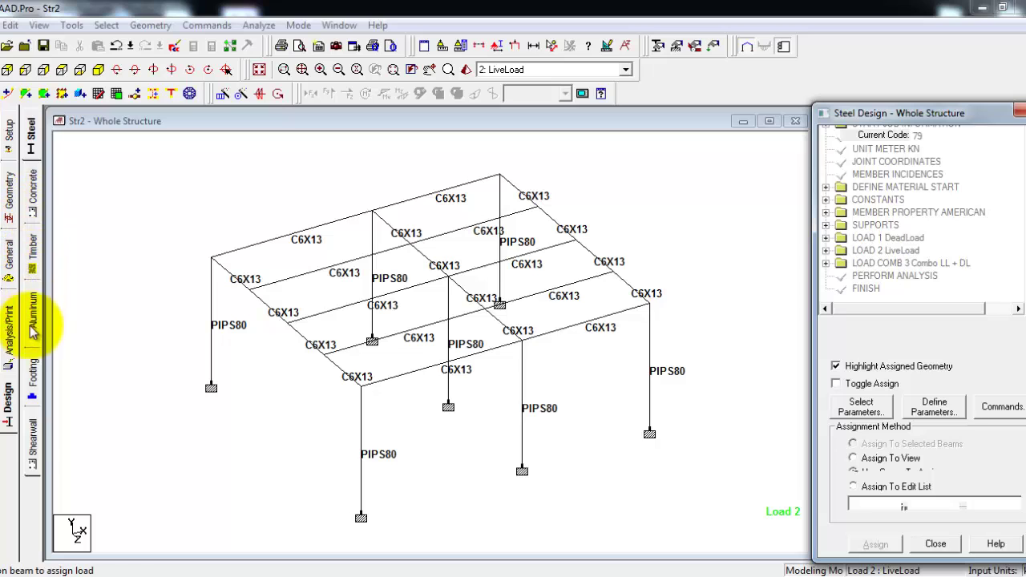
pyautogui.click(37, 197)
pyautogui.click(32, 245)
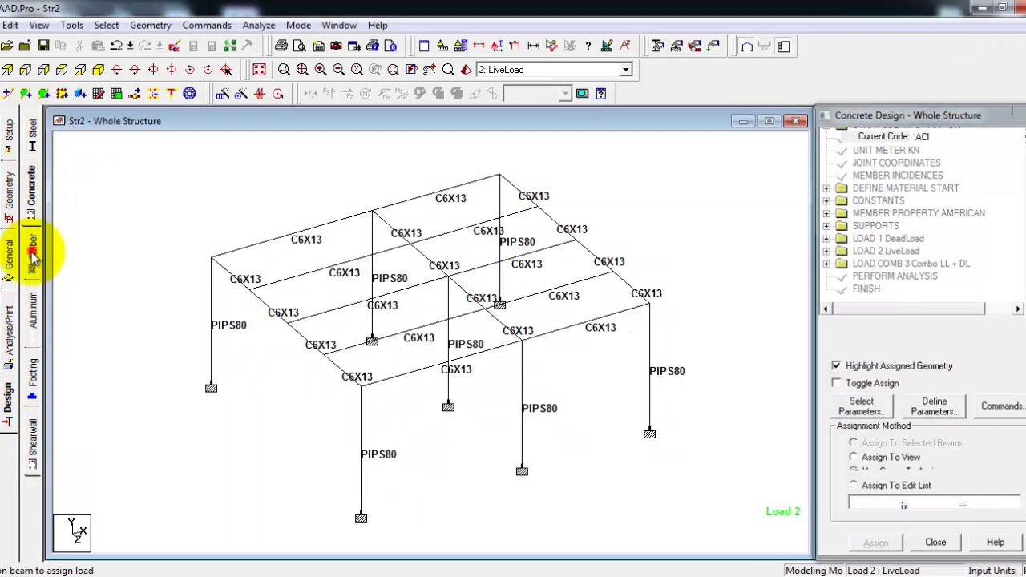
pyautogui.click(34, 308)
pyautogui.click(34, 370)
pyautogui.click(34, 440)
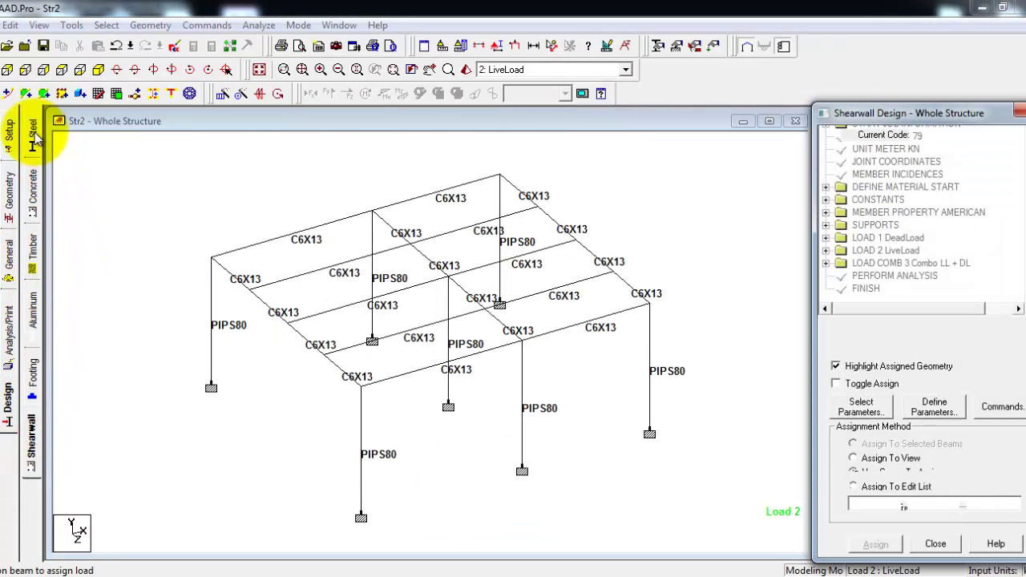
pyautogui.click(33, 138)
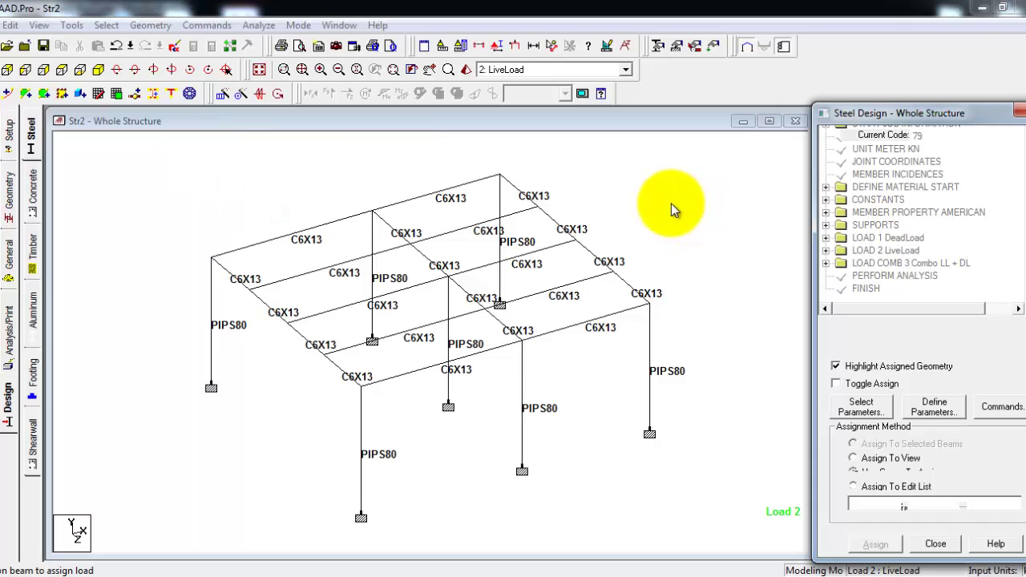
# Step: Set the steel design code to AISC ASD and window-select the entire frame
pyautogui.click(33, 143)
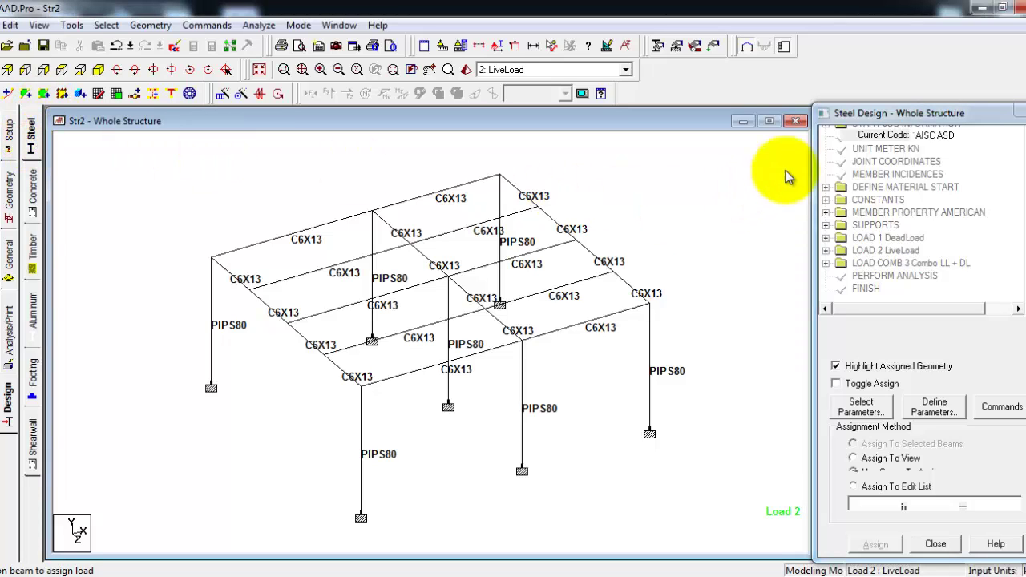
pyautogui.click(1020, 136)
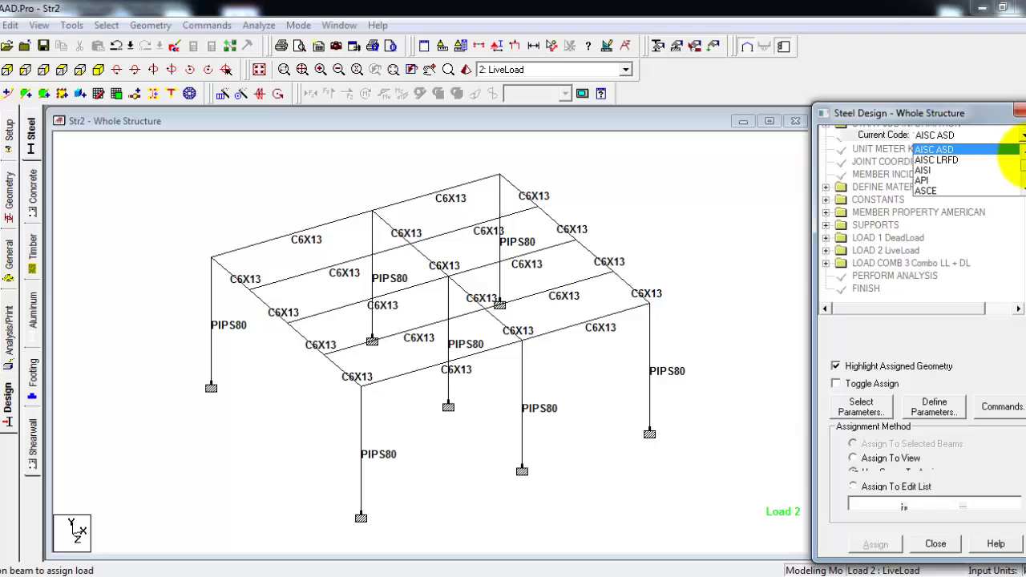
pyautogui.click(952, 151)
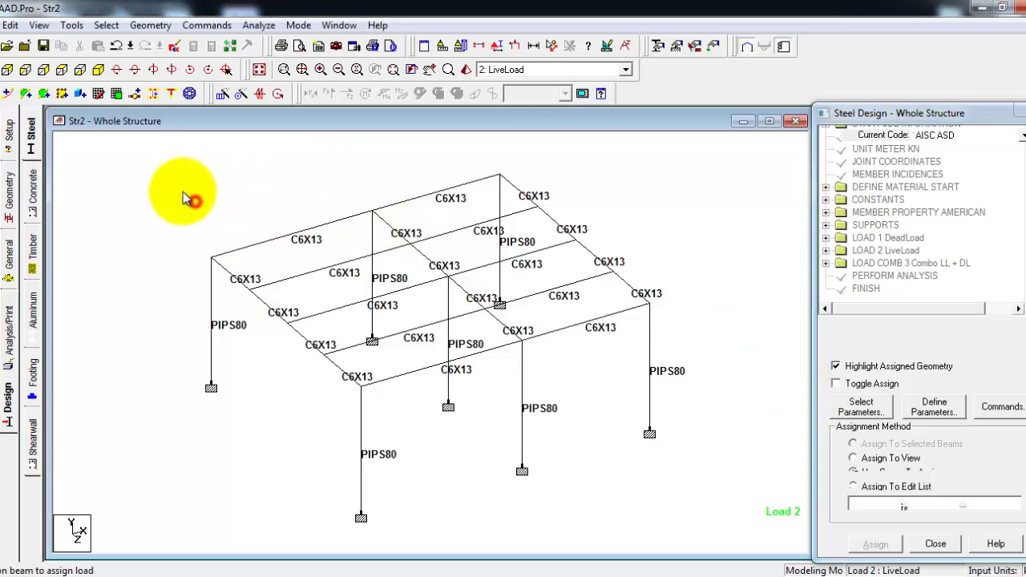
pyautogui.moveTo(151, 161); pyautogui.dragTo(724, 535)
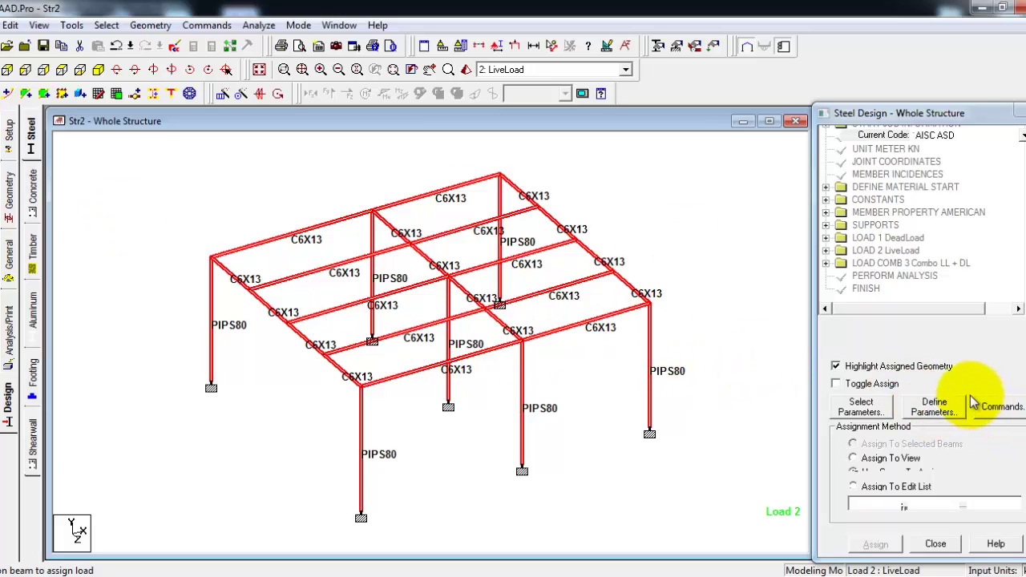
pyautogui.click(934, 407)
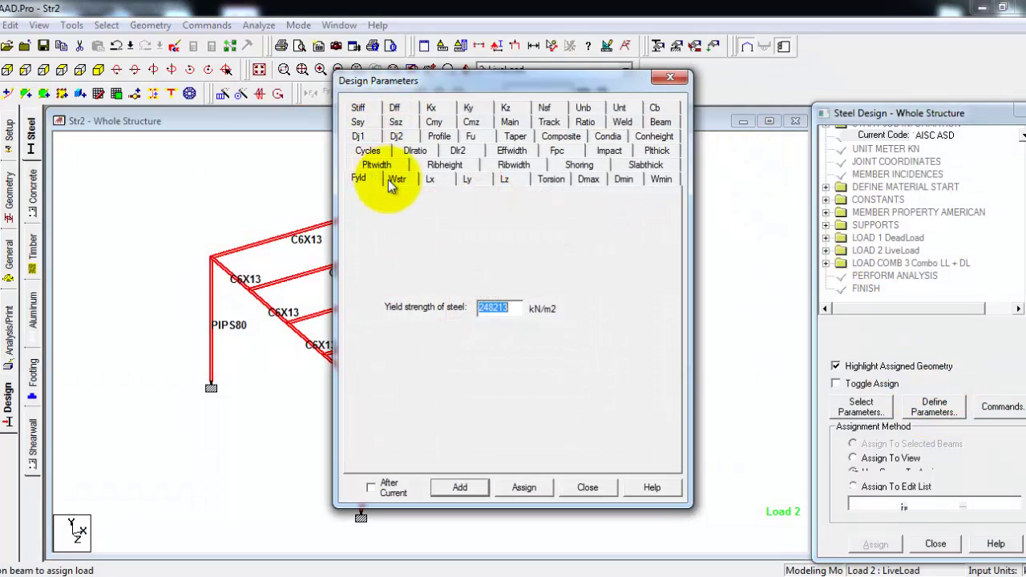
pyautogui.click(396, 180)
pyautogui.click(358, 110)
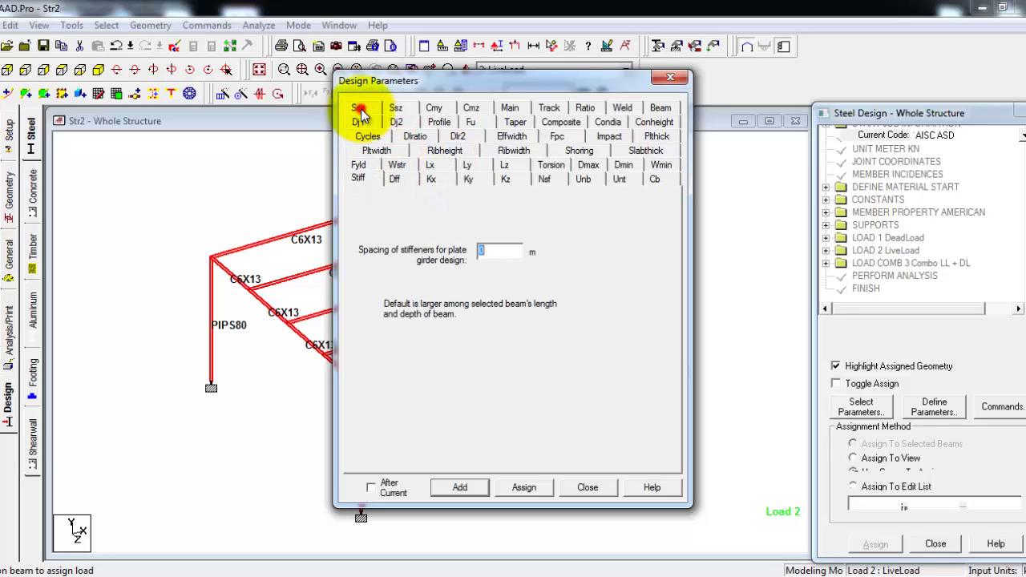
pyautogui.click(399, 179)
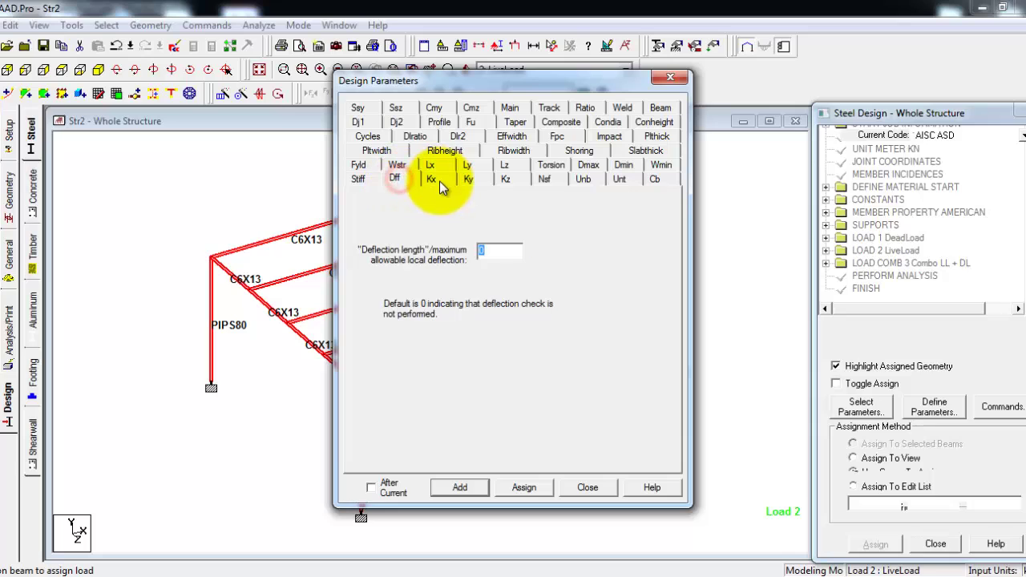
pyautogui.click(440, 180)
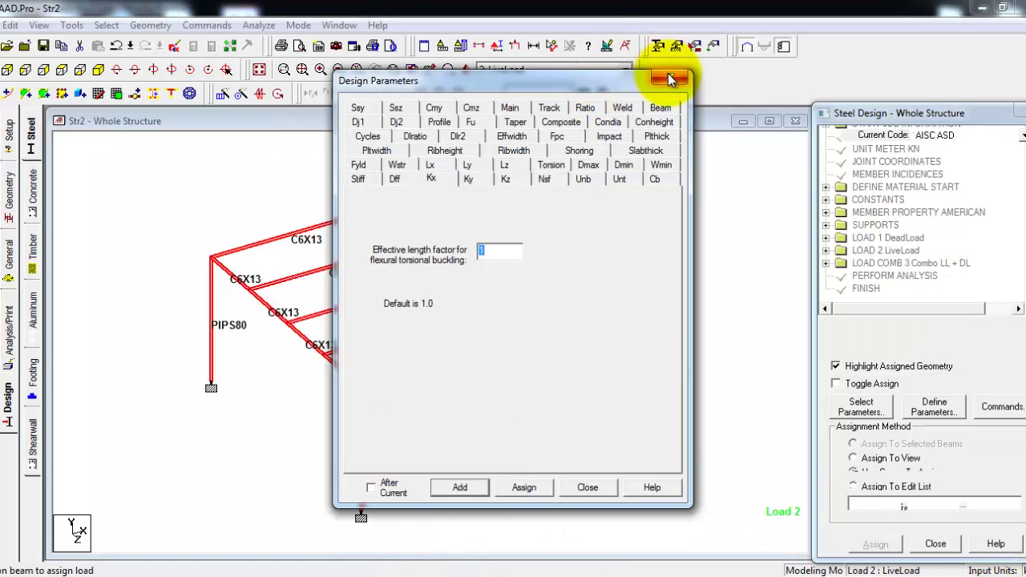
pyautogui.click(670, 78)
pyautogui.moveTo(699, 114); pyautogui.dragTo(852, 98)
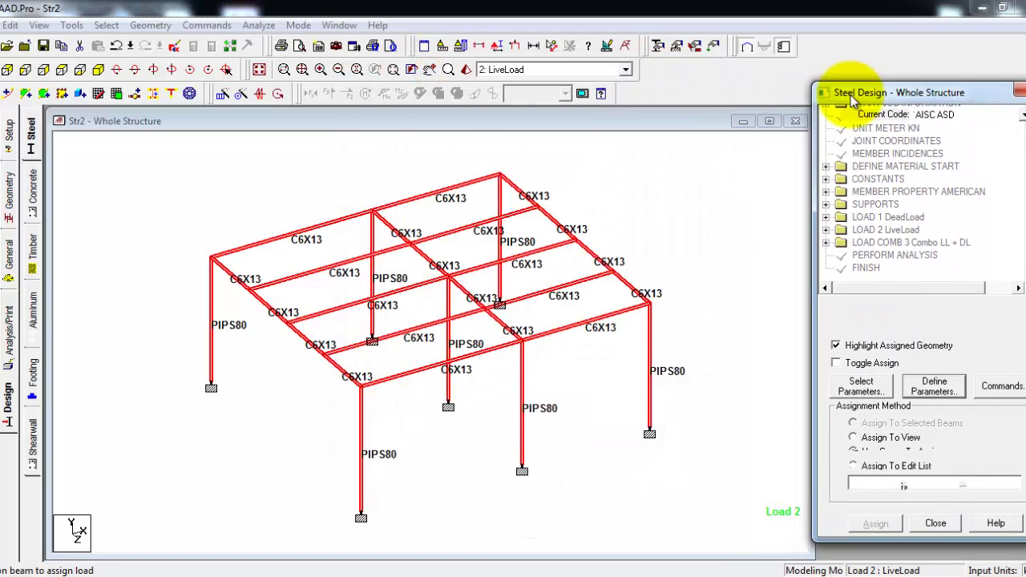
pyautogui.click(862, 387)
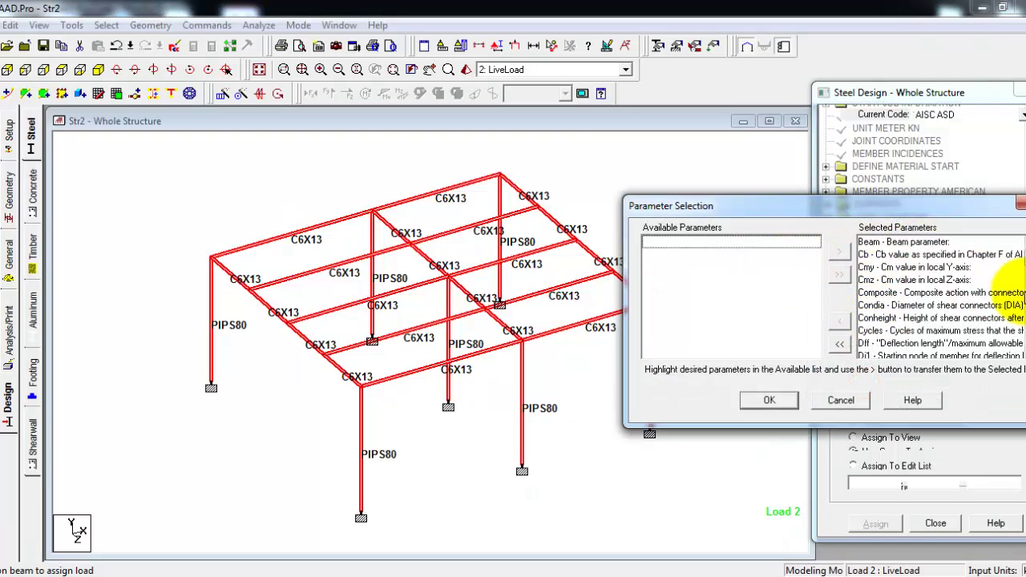
pyautogui.moveTo(848, 207); pyautogui.dragTo(725, 200)
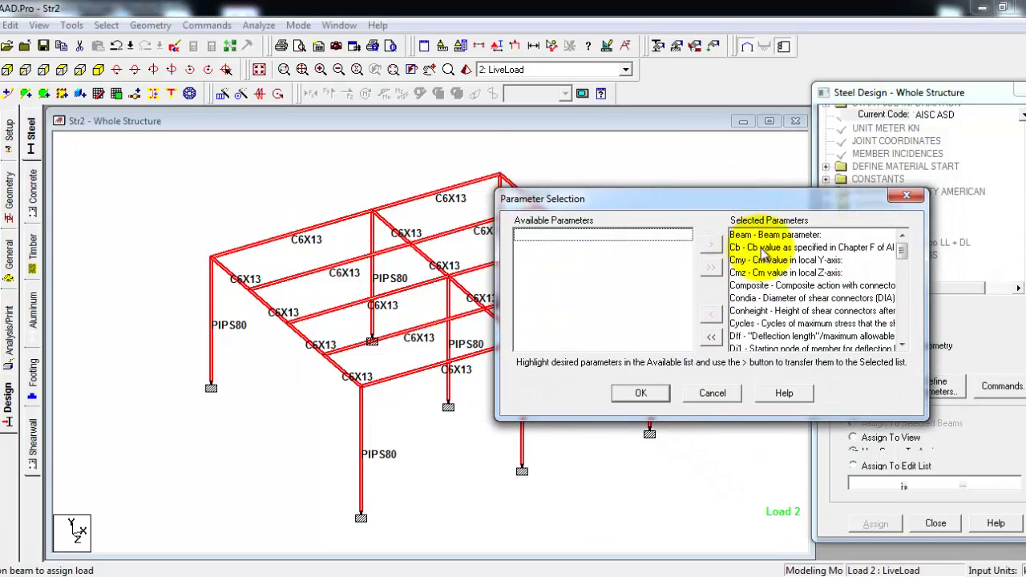
pyautogui.click(767, 238)
pyautogui.moveTo(768, 249); pyautogui.dragTo(754, 300)
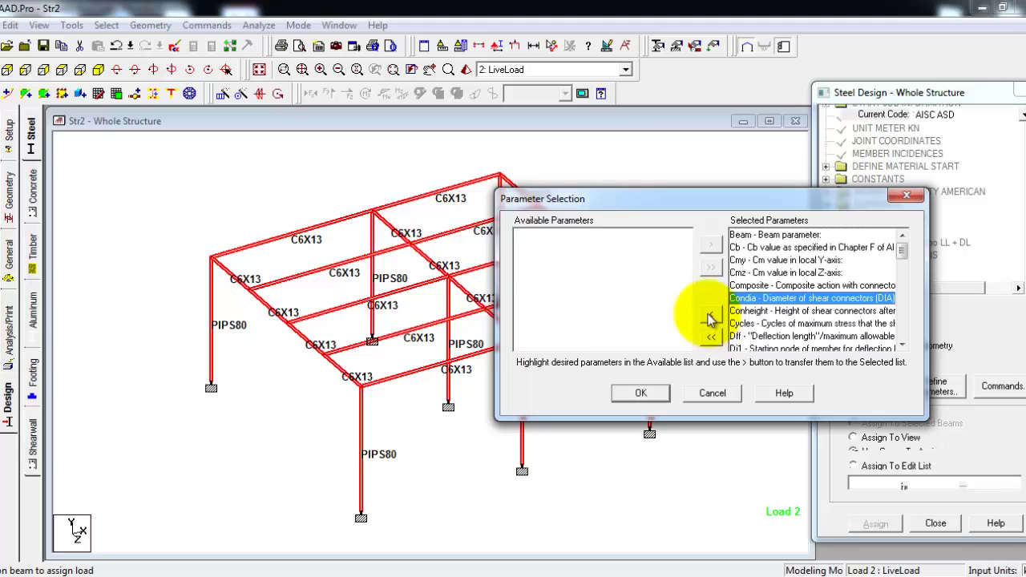
pyautogui.click(909, 199)
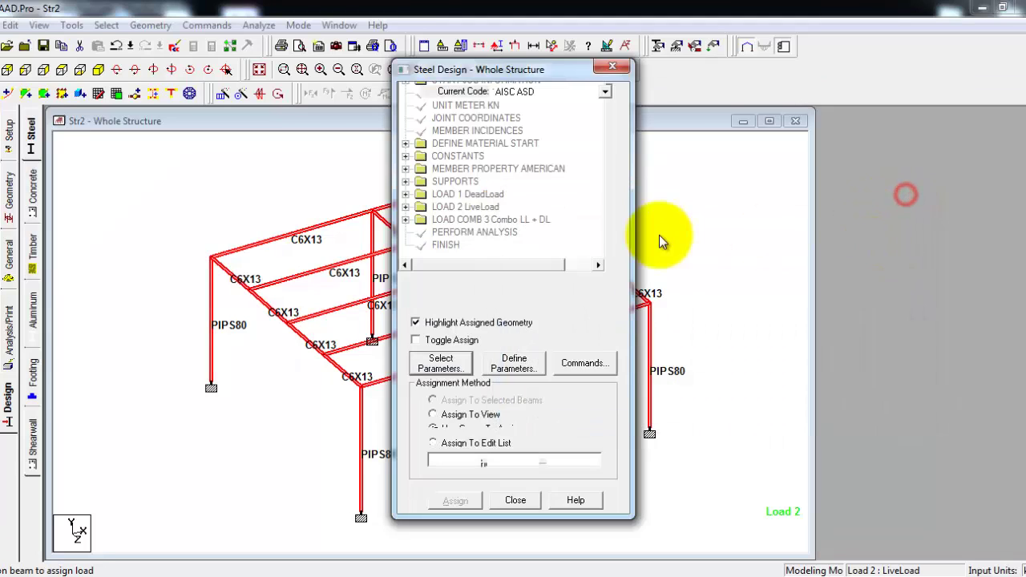
pyautogui.moveTo(490, 70); pyautogui.dragTo(900, 128)
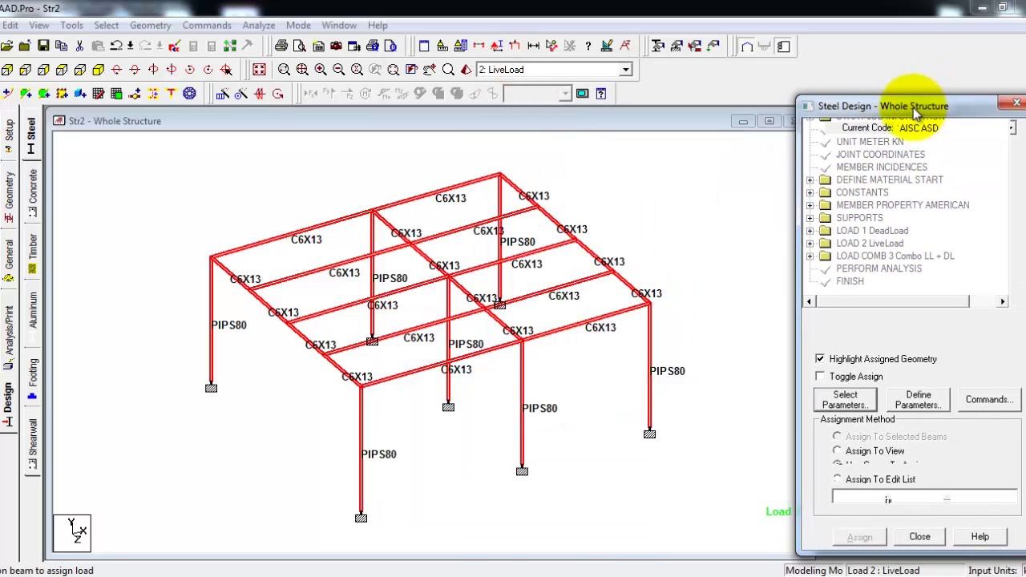
# Step: Review the Select, Select Optimized, Select Weld, Select Weld Truss and Fixed Group design commands
pyautogui.click(988, 403)
pyautogui.moveTo(401, 130); pyautogui.dragTo(732, 164)
pyautogui.click(695, 200)
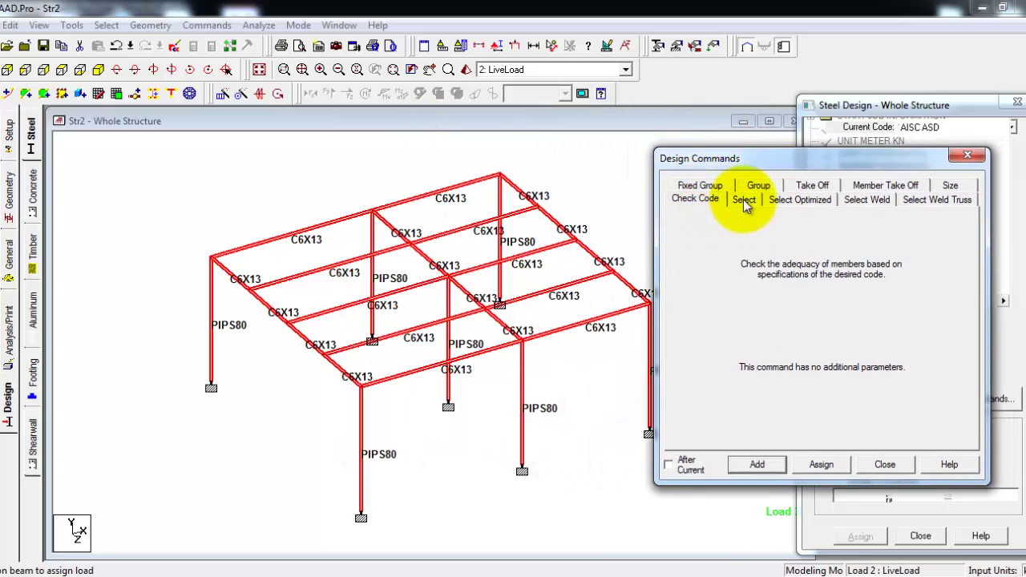
pyautogui.click(745, 202)
pyautogui.click(800, 200)
pyautogui.click(850, 201)
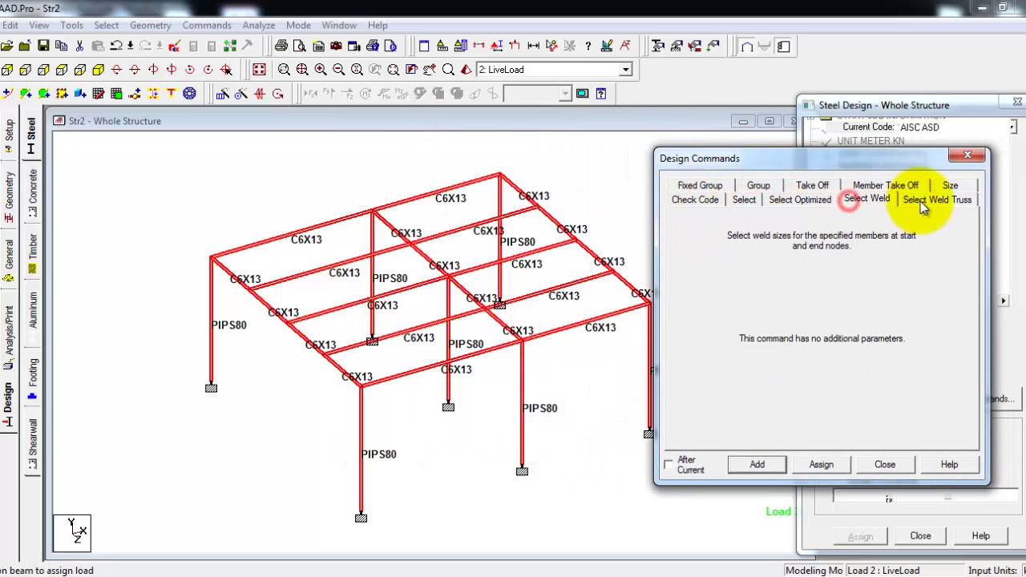
pyautogui.click(927, 200)
pyautogui.click(699, 186)
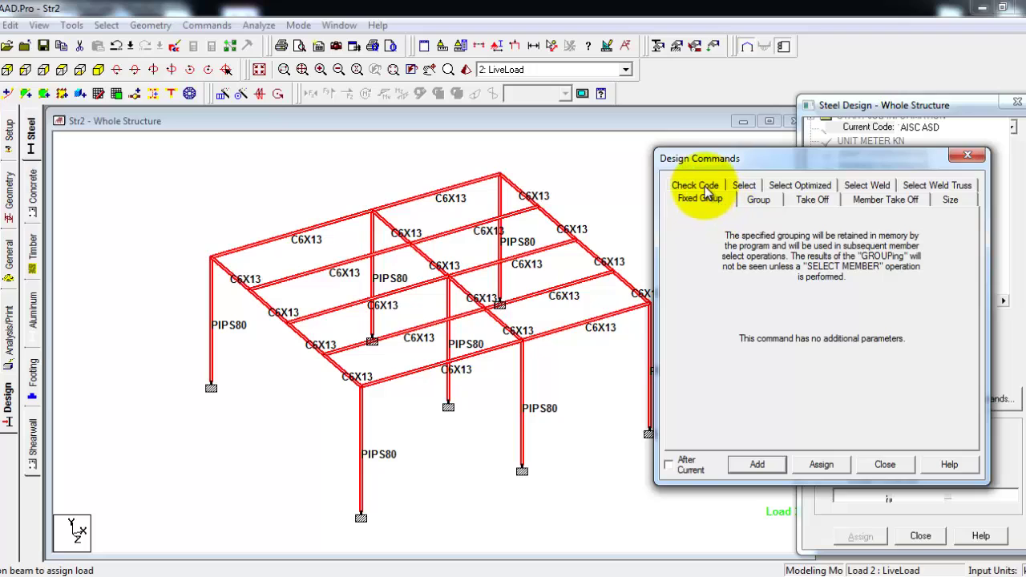
# Step: Assign a CHECK CODE command under CODE AISC to the whole selected frame
pyautogui.click(704, 189)
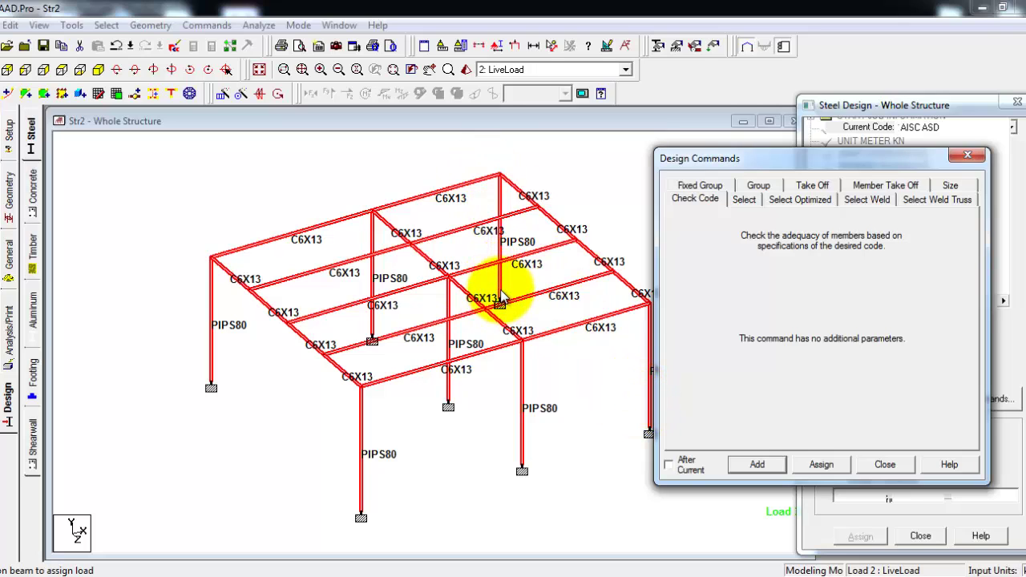
pyautogui.click(826, 465)
pyautogui.click(882, 461)
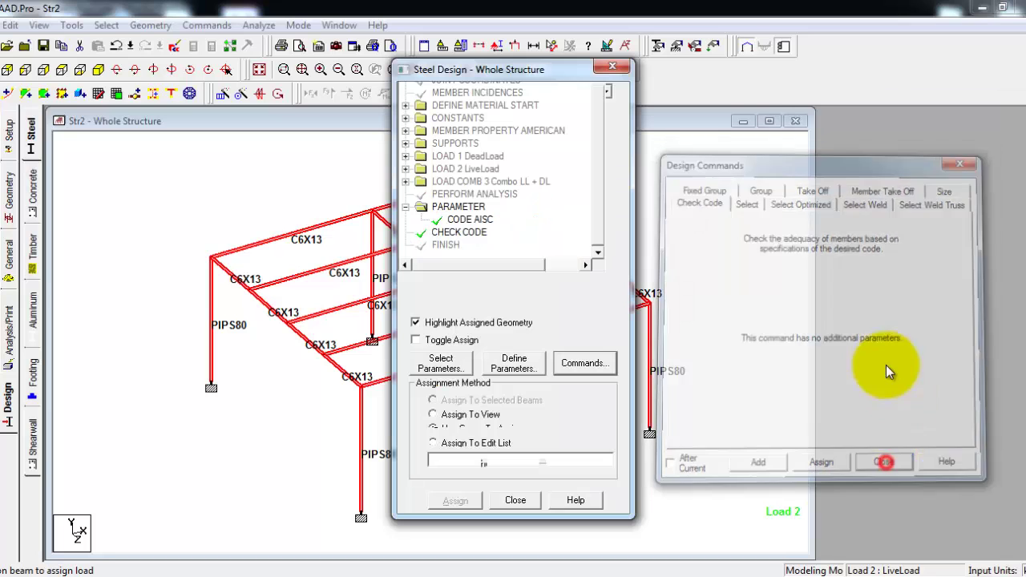
pyautogui.moveTo(485, 70); pyautogui.dragTo(878, 98)
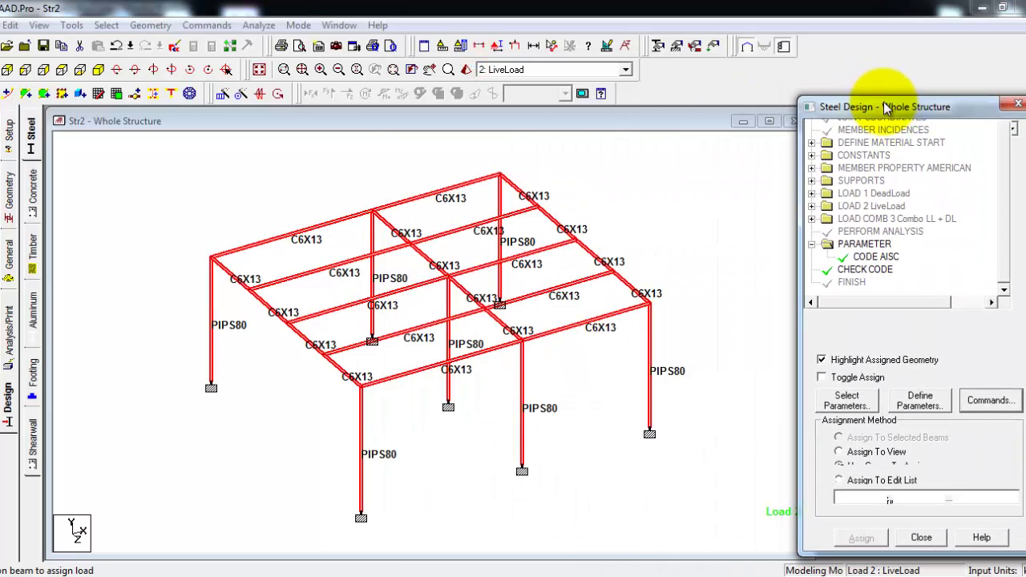
# Step: Run the STAAD analysis with steel design, saving the model as Str2 when prompted
pyautogui.moveTo(886, 107); pyautogui.dragTo(894, 99)
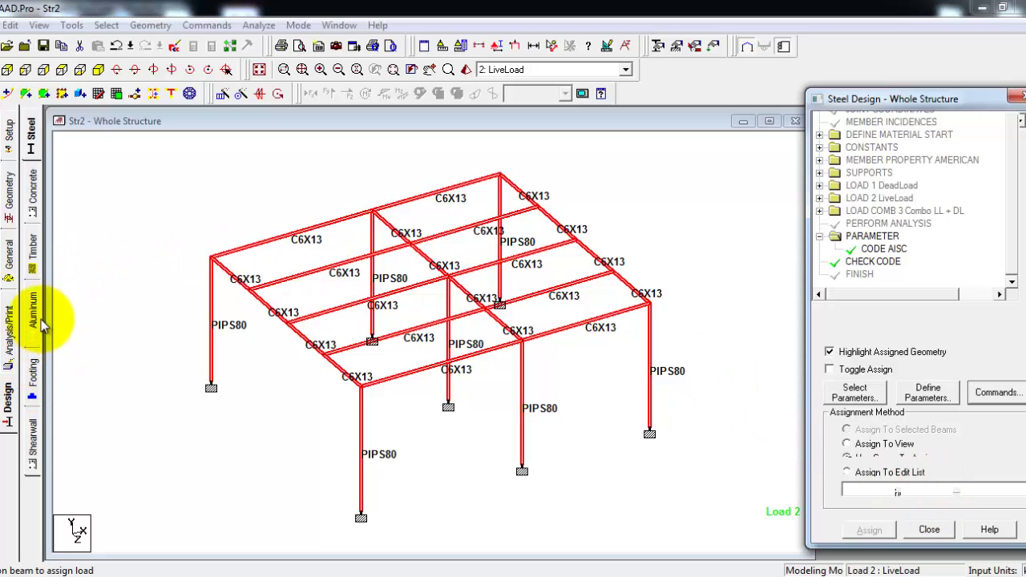
pyautogui.moveTo(895, 100)
pyautogui.mouseDown()
pyautogui.moveTo(924, 103)
pyautogui.moveTo(900, 111)
pyautogui.mouseUp()
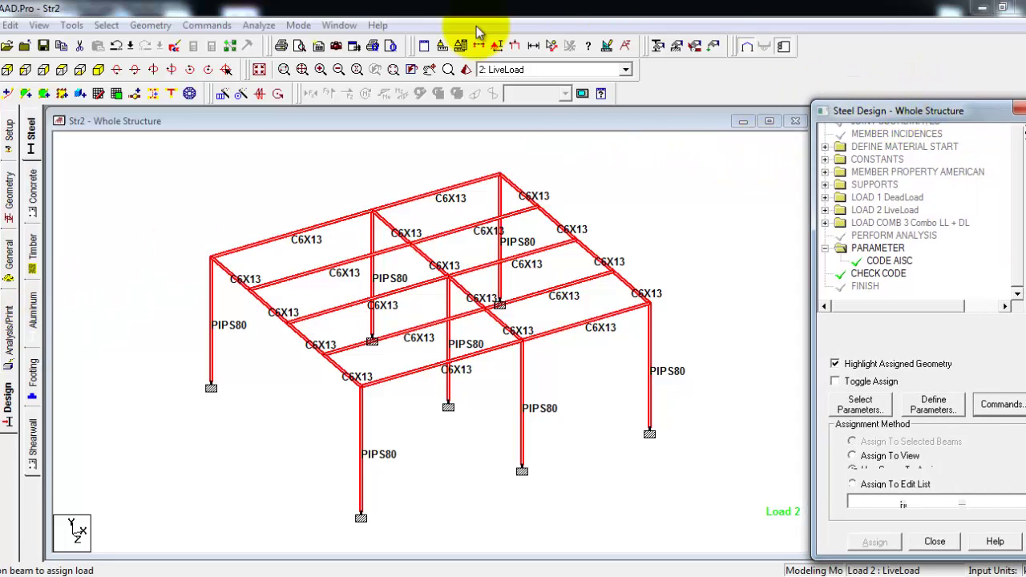
pyautogui.click(259, 26)
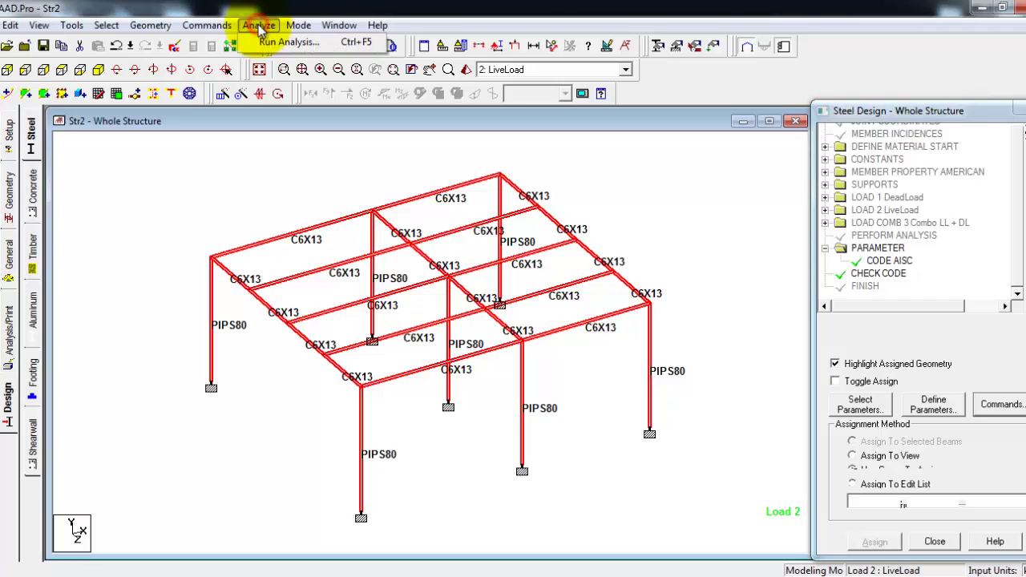
pyautogui.click(268, 40)
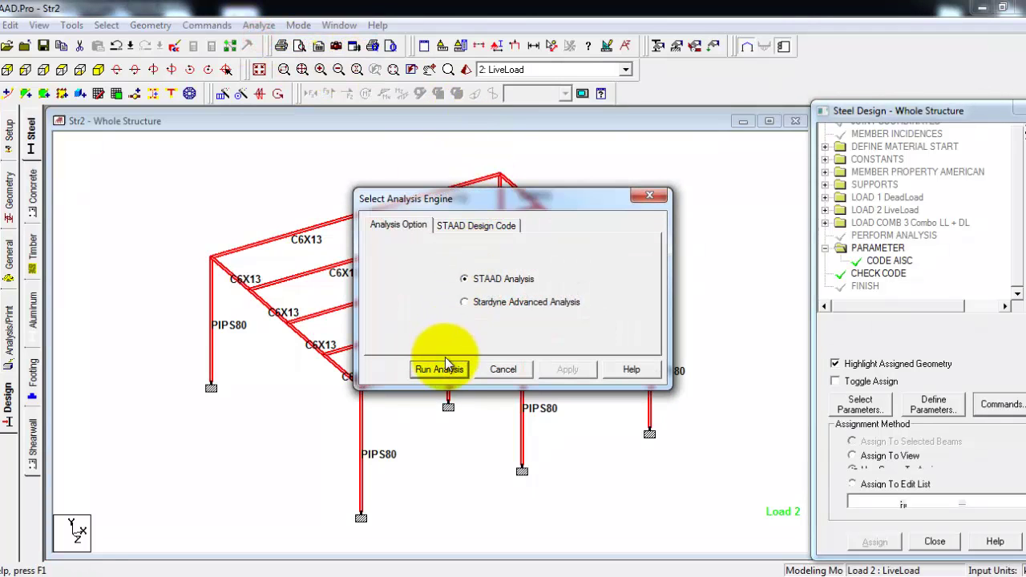
pyautogui.click(439, 370)
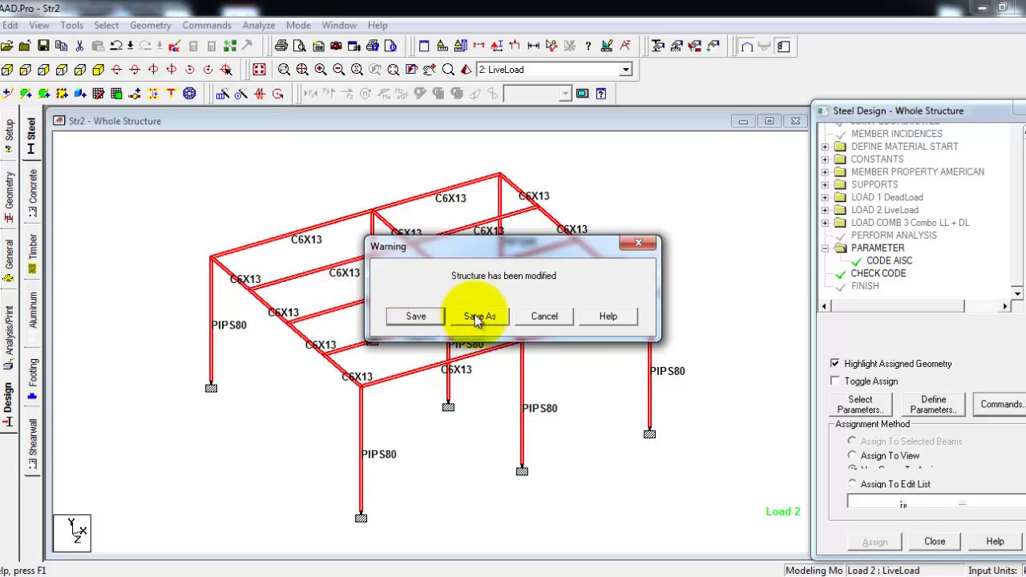
pyautogui.click(412, 318)
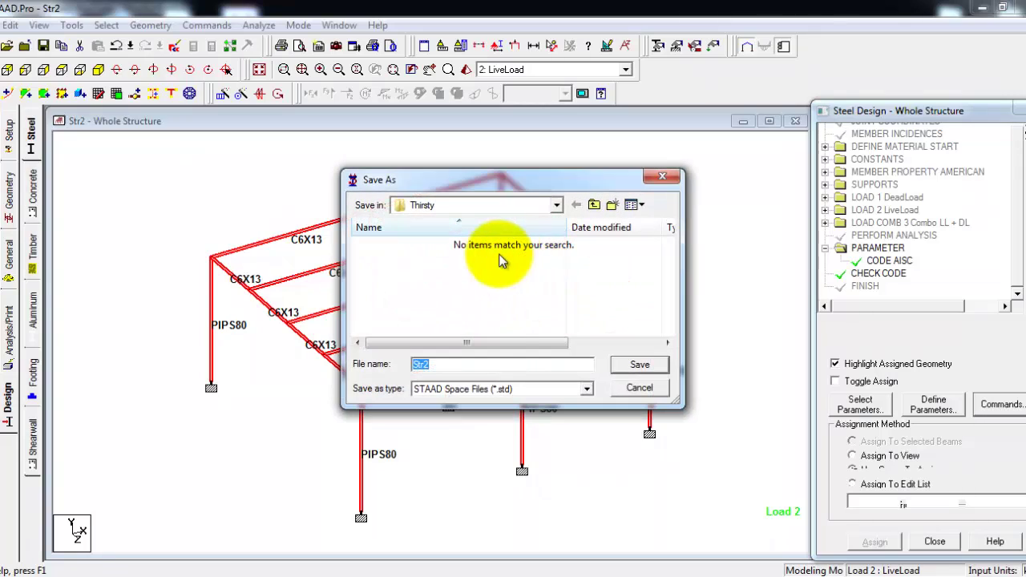
pyautogui.click(642, 366)
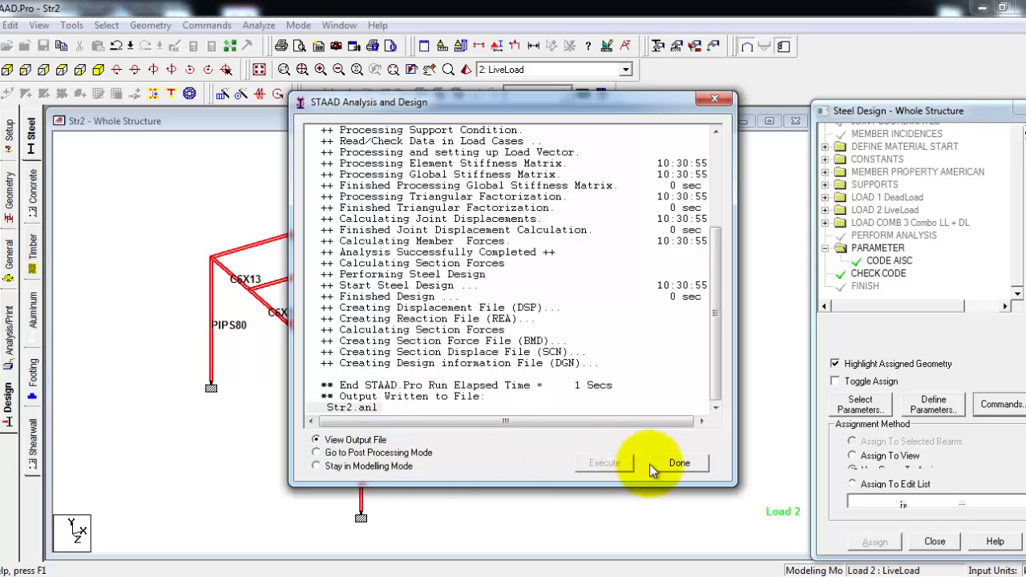
# Step: Open the output file and scroll through the analysis report
pyautogui.click(663, 465)
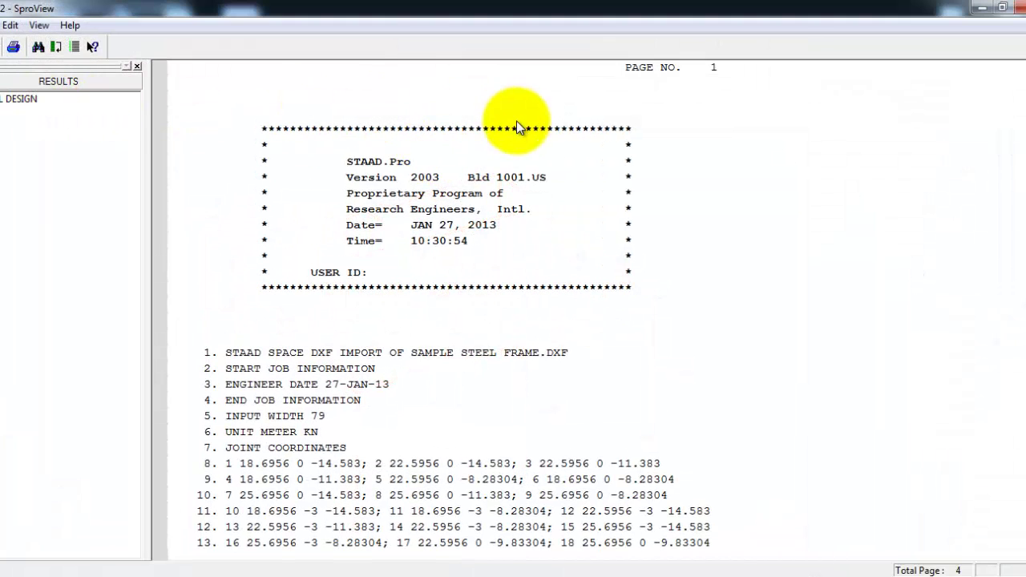
pyautogui.scroll(-5, 790, 233)
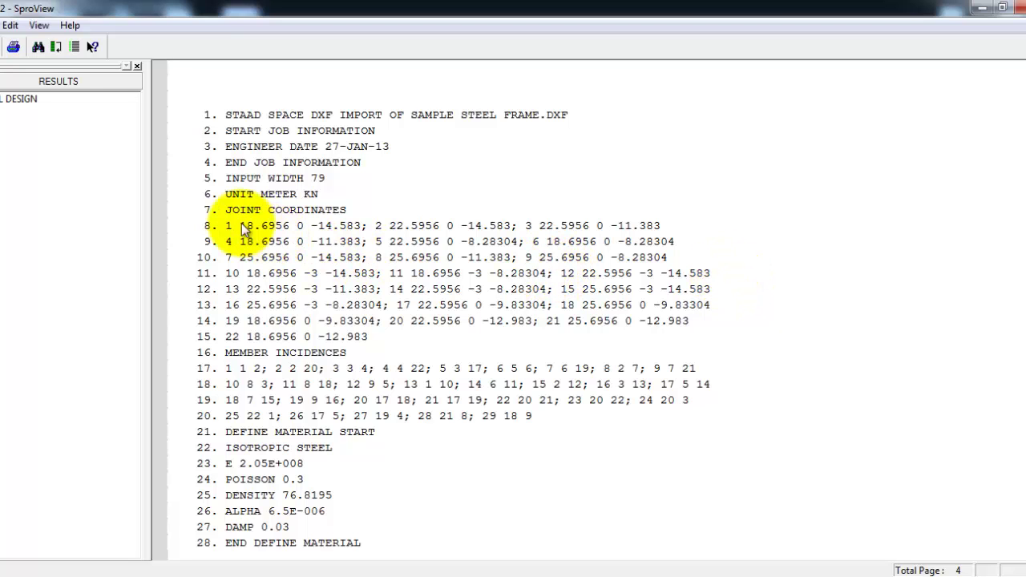
pyautogui.scroll(-1, 393, 273)
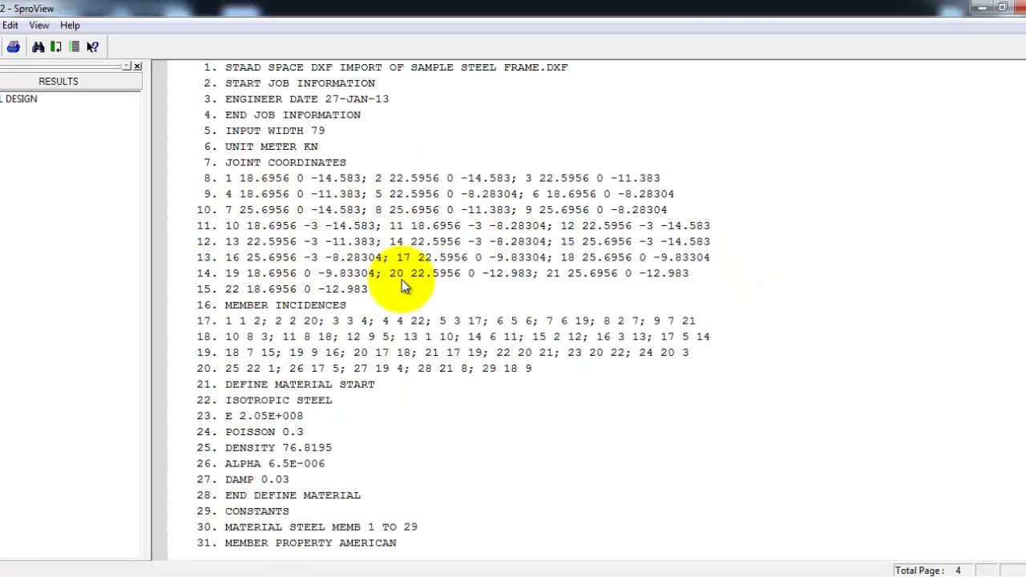
pyautogui.scroll(-3, 404, 286)
pyautogui.scroll(-1, 535, 286)
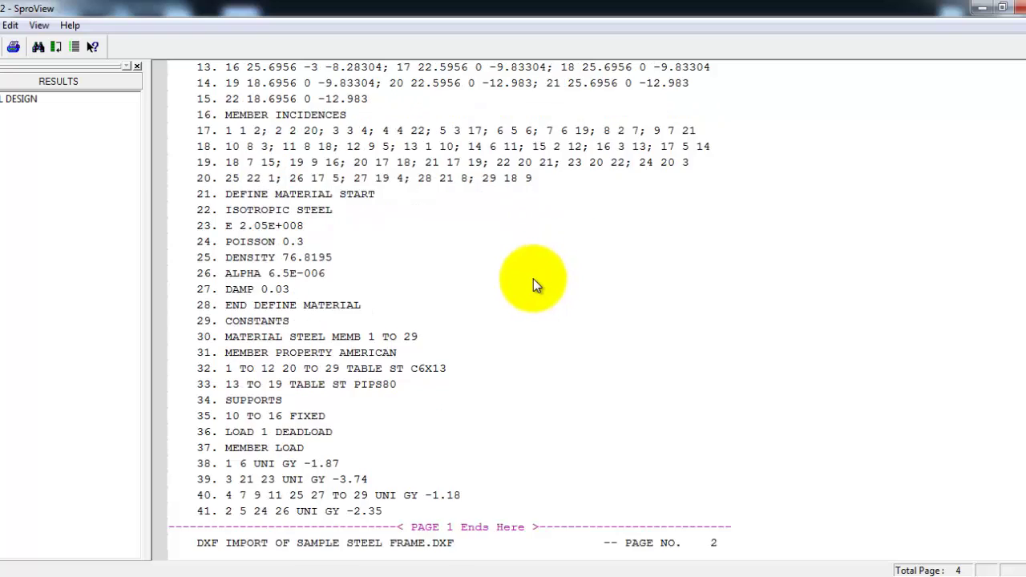
pyautogui.scroll(-1, 533, 280)
pyautogui.scroll(-1, 531, 276)
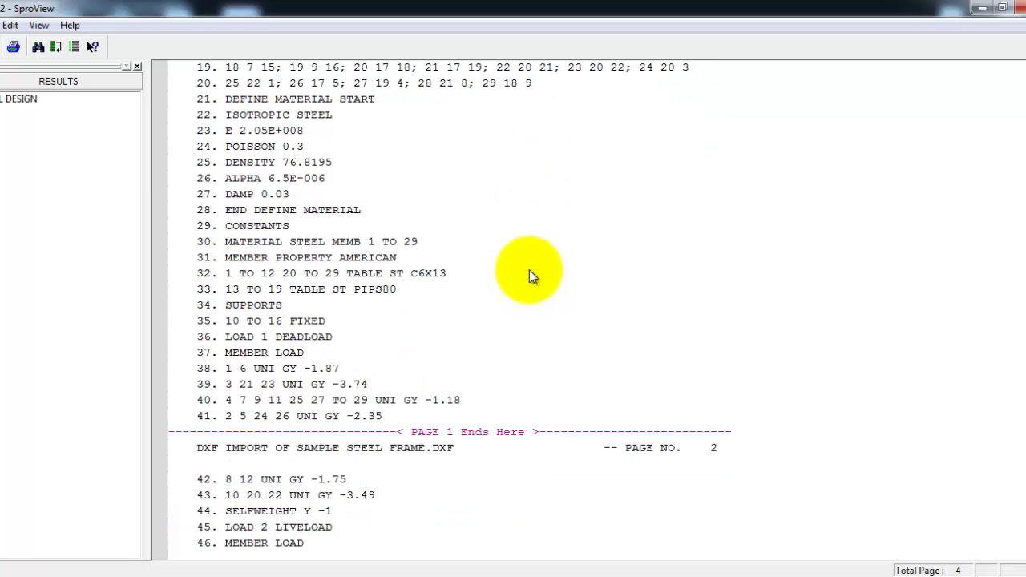
pyautogui.scroll(-1, 527, 273)
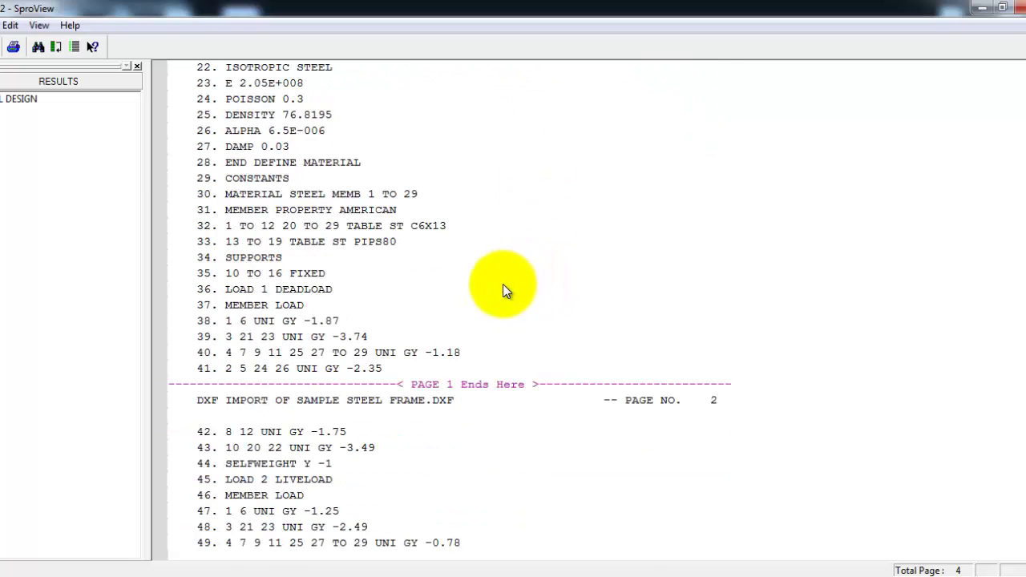
pyautogui.scroll(-1, 449, 213)
pyautogui.scroll(-1, 427, 221)
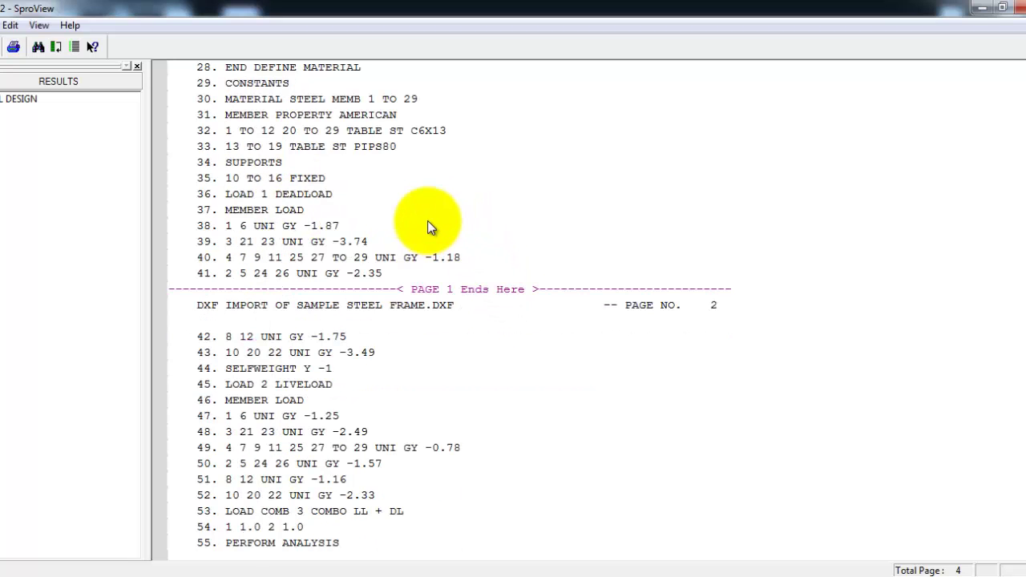
pyautogui.scroll(-2, 427, 215)
pyautogui.scroll(-9, 426, 212)
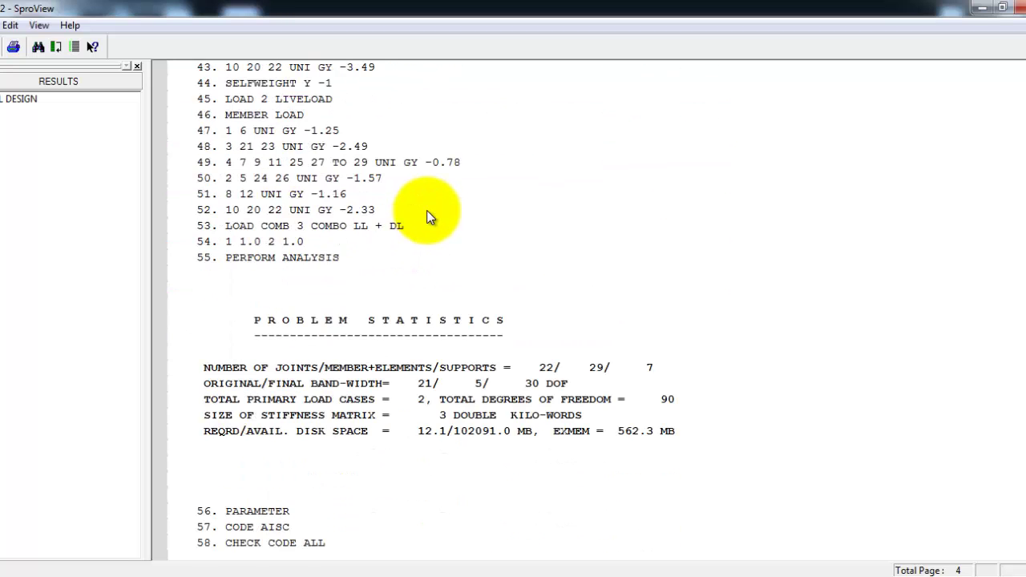
# Step: Review the AISC code-check results: C6X13 beams mostly failing, PIPS80 columns passing
pyautogui.click(20, 106)
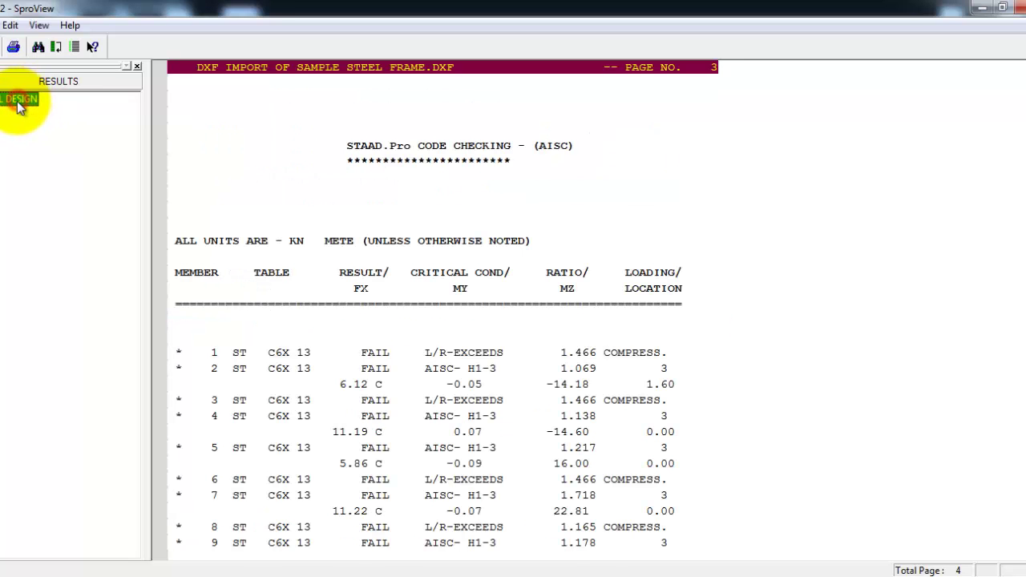
pyautogui.click(767, 213)
pyautogui.scroll(-2, 766, 220)
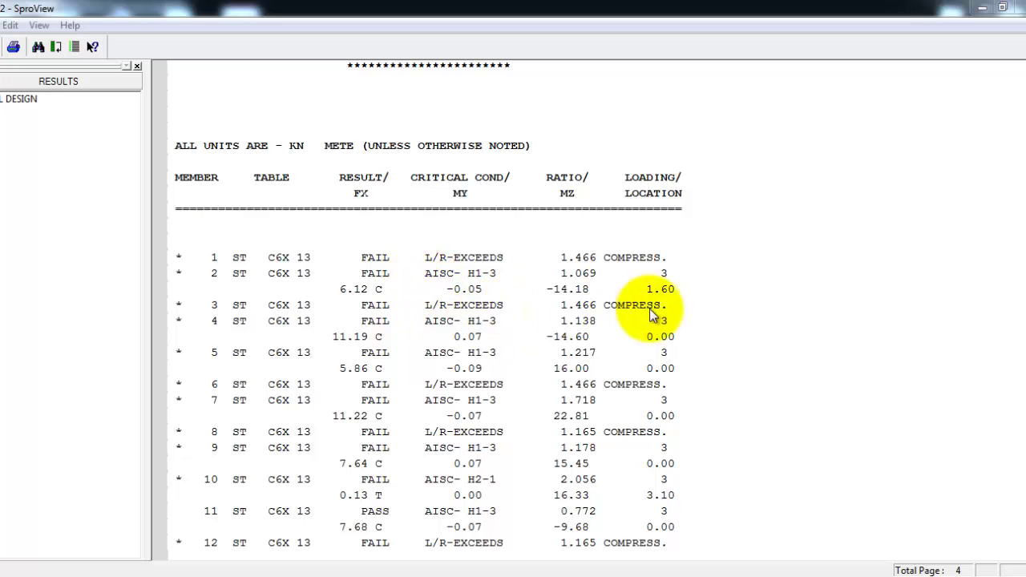
pyautogui.scroll(-1, 778, 328)
pyautogui.scroll(-1, 779, 327)
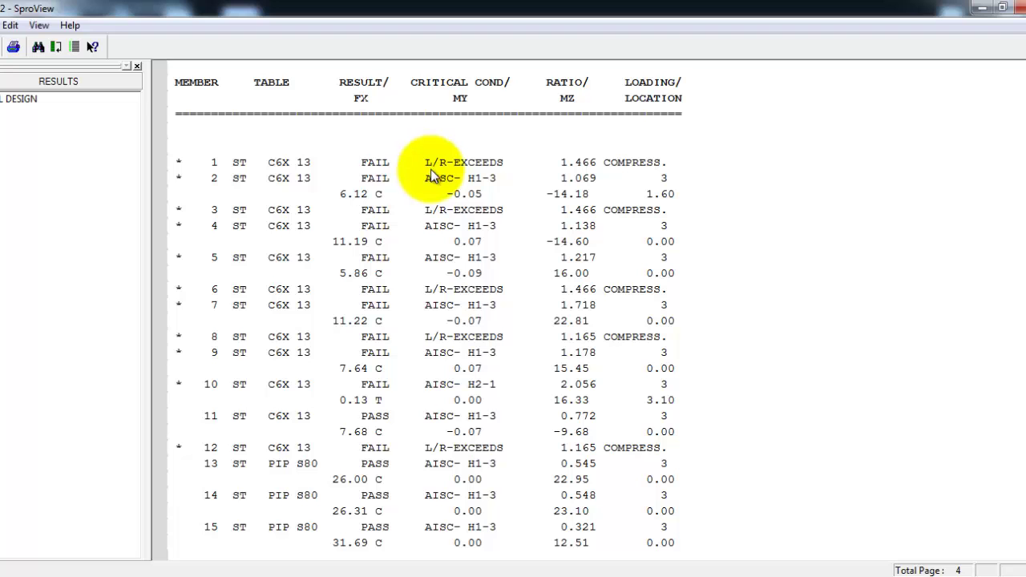
pyautogui.scroll(-2, 561, 222)
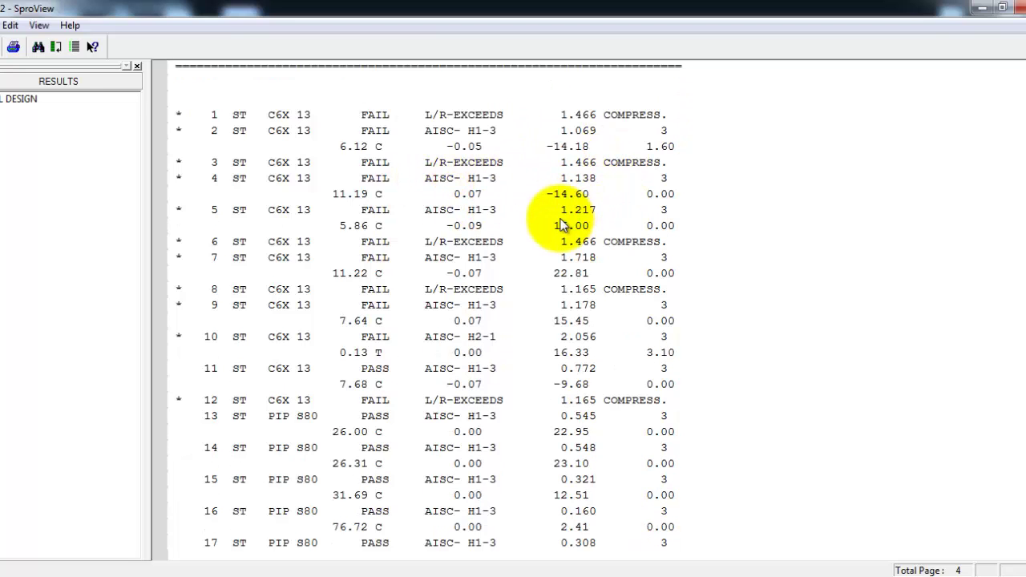
pyautogui.scroll(-1, 541, 259)
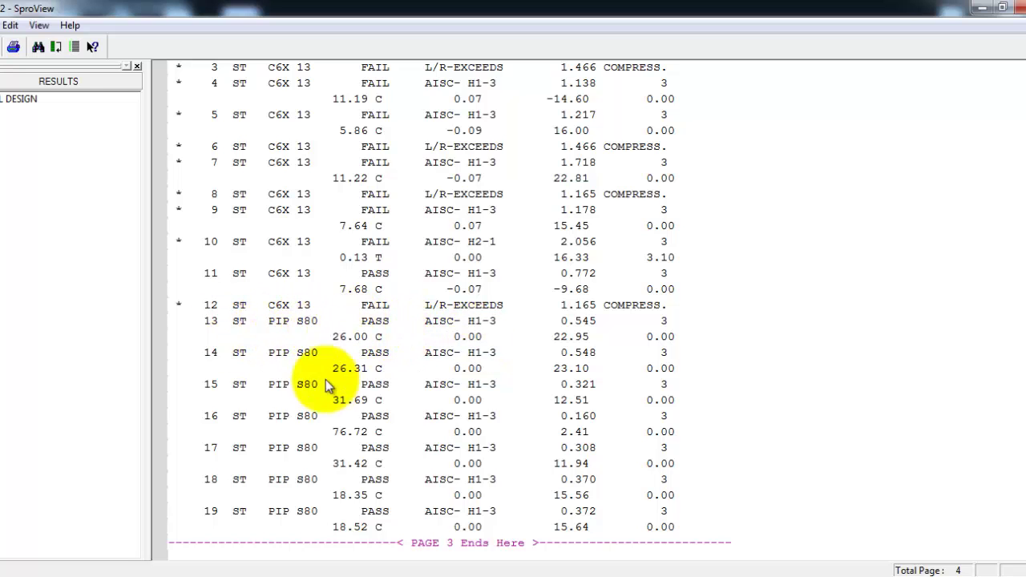
pyautogui.scroll(-5, 424, 486)
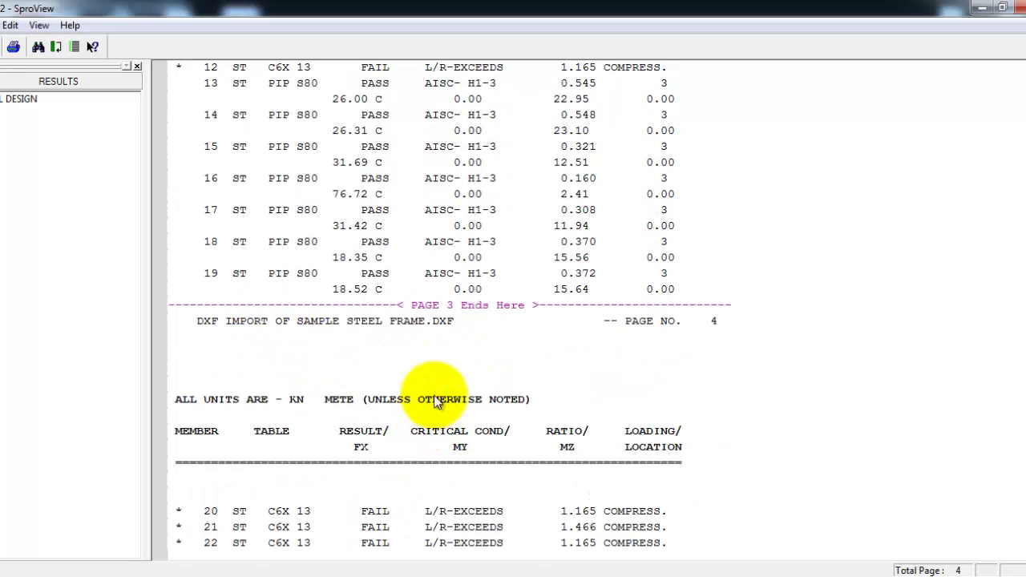
pyautogui.scroll(-6, 425, 401)
pyautogui.scroll(5, 419, 361)
pyautogui.scroll(3, 419, 361)
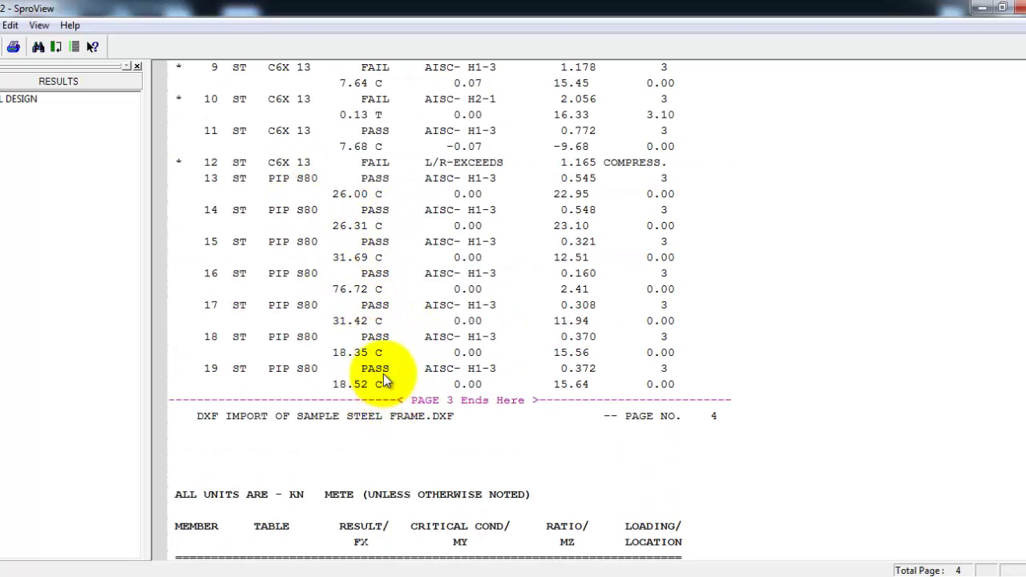
pyautogui.scroll(-8, 383, 377)
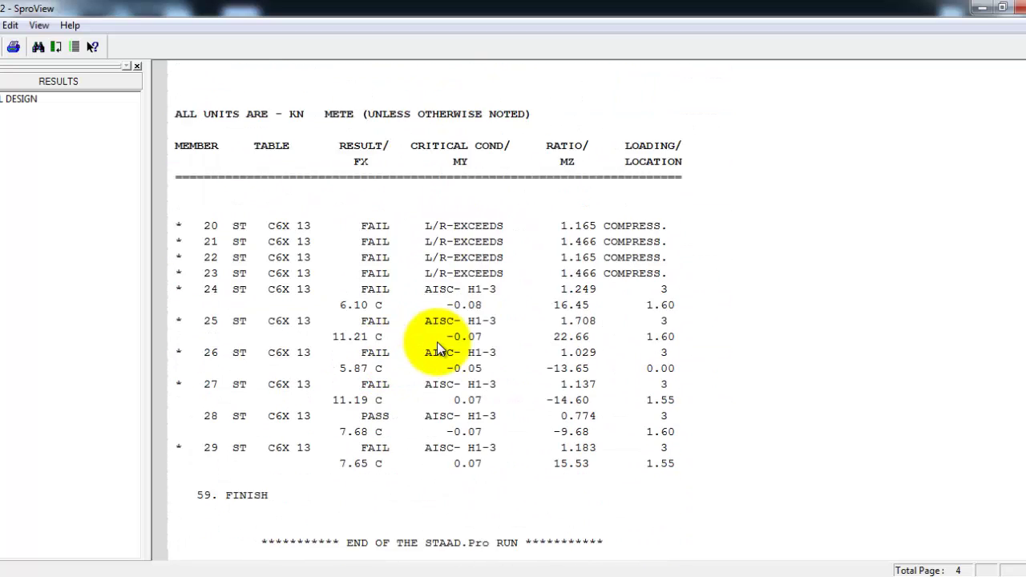
pyautogui.scroll(20, 321, 427)
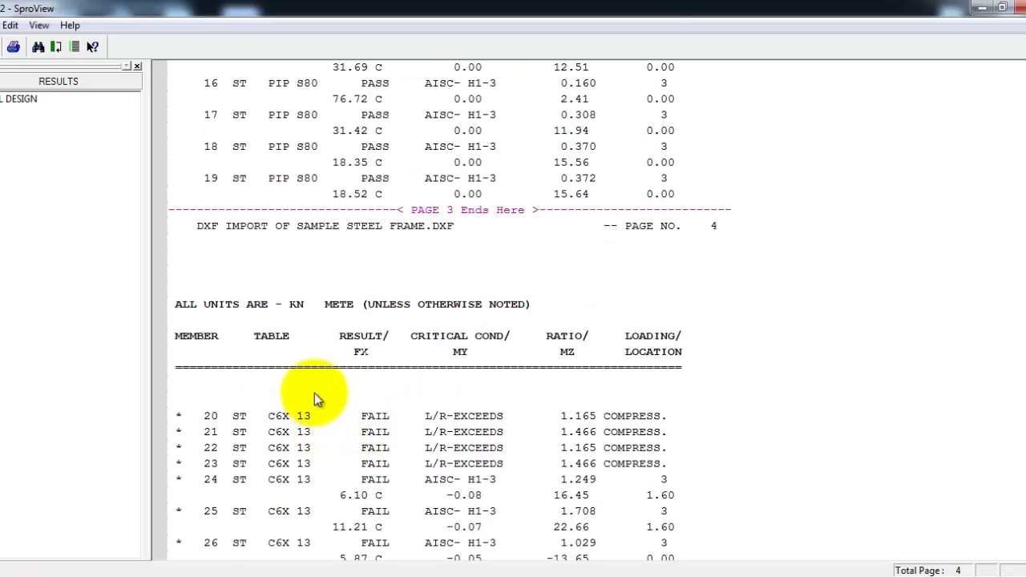
pyautogui.scroll(20, 289, 264)
pyautogui.scroll(-20, 387, 295)
pyautogui.scroll(-14, 441, 314)
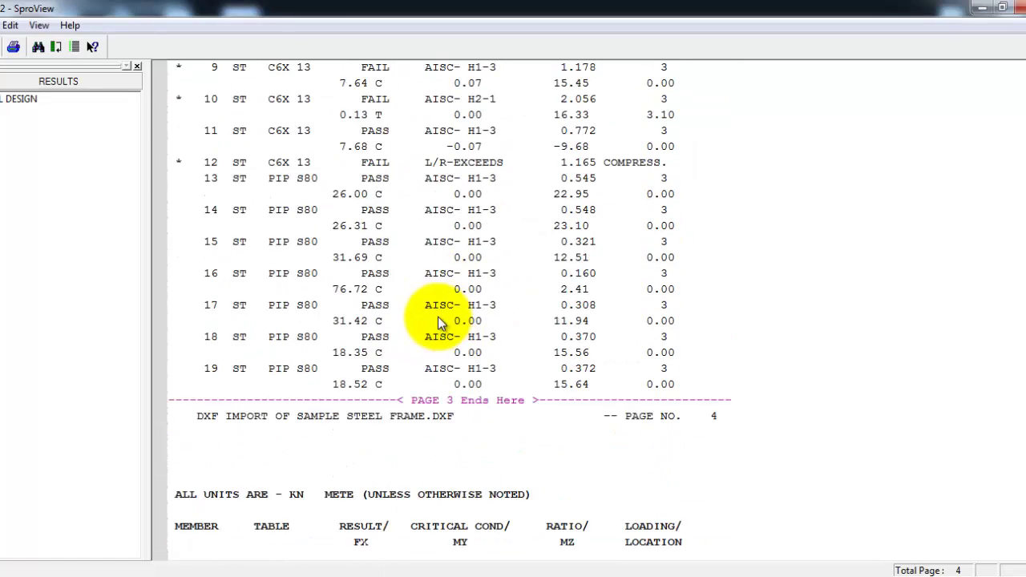
pyautogui.scroll(3, 443, 319)
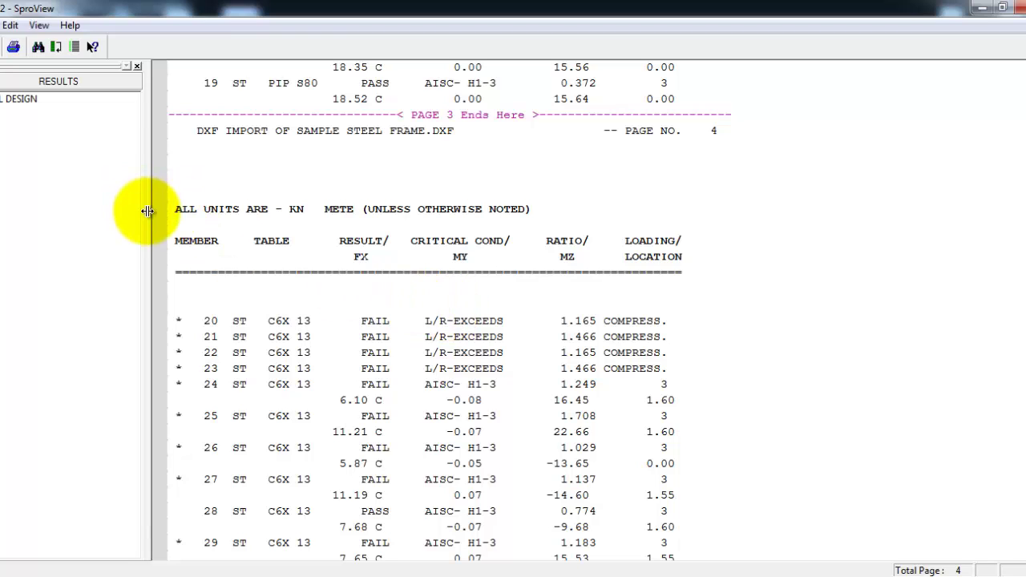
pyautogui.moveTo(147, 213); pyautogui.dragTo(82, 229)
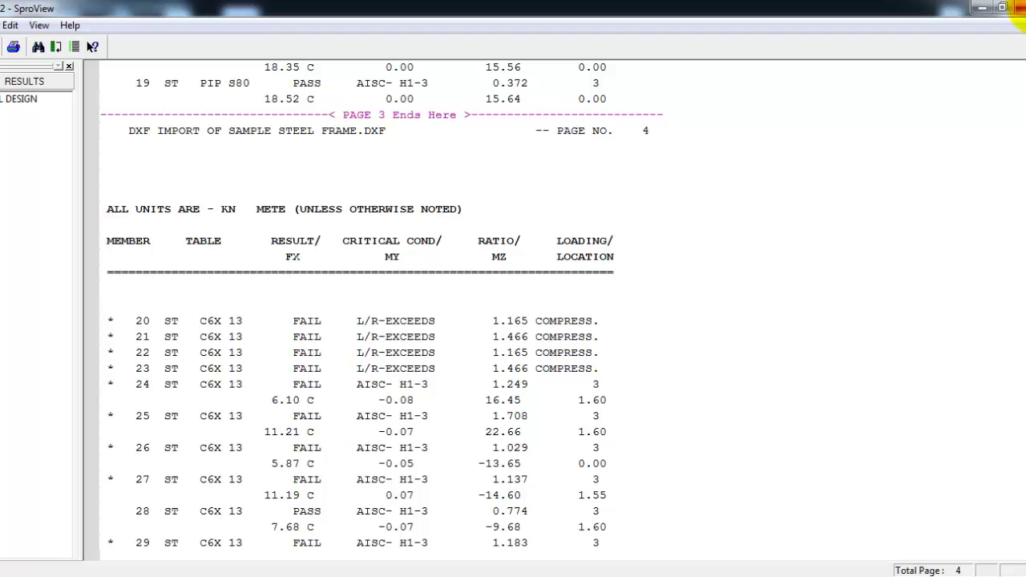
pyautogui.click(1020, 7)
pyautogui.click(699, 128)
pyautogui.click(690, 277)
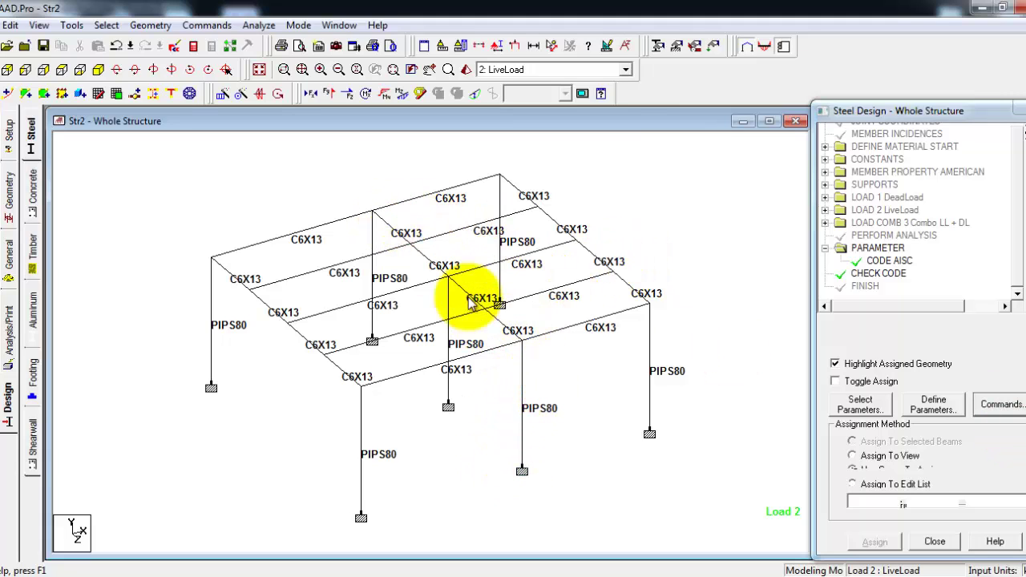
pyautogui.click(339, 263)
pyautogui.click(310, 229)
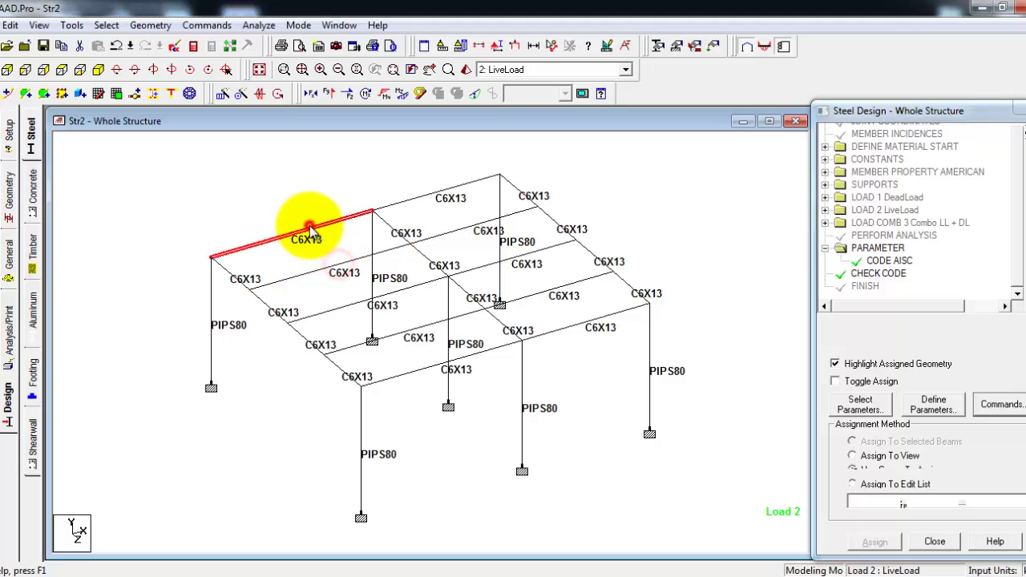
pyautogui.click(405, 201)
pyautogui.click(532, 197)
pyautogui.click(513, 214)
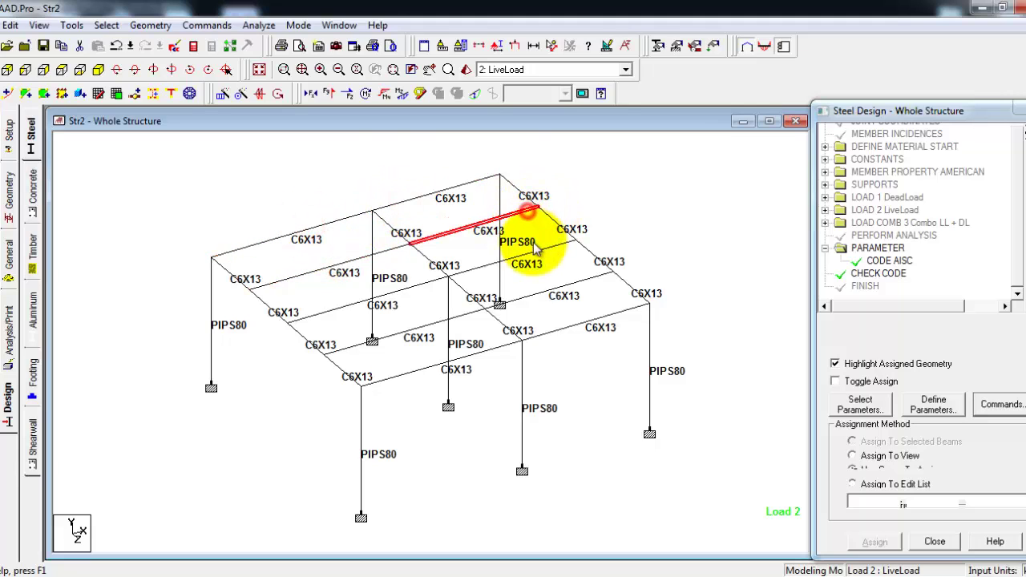
pyautogui.click(561, 243)
pyautogui.click(594, 255)
pyautogui.click(551, 219)
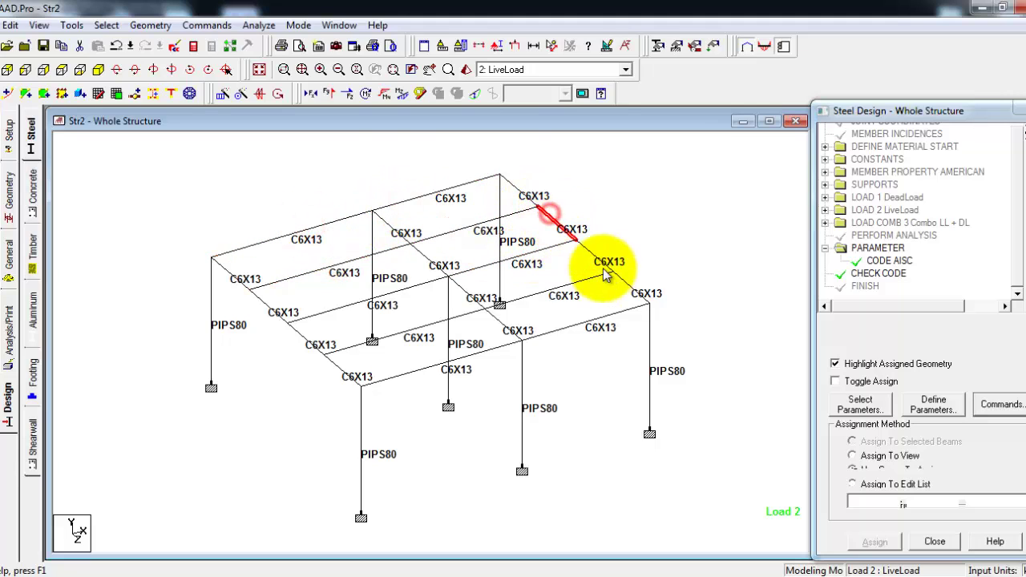
pyautogui.click(598, 259)
pyautogui.click(630, 287)
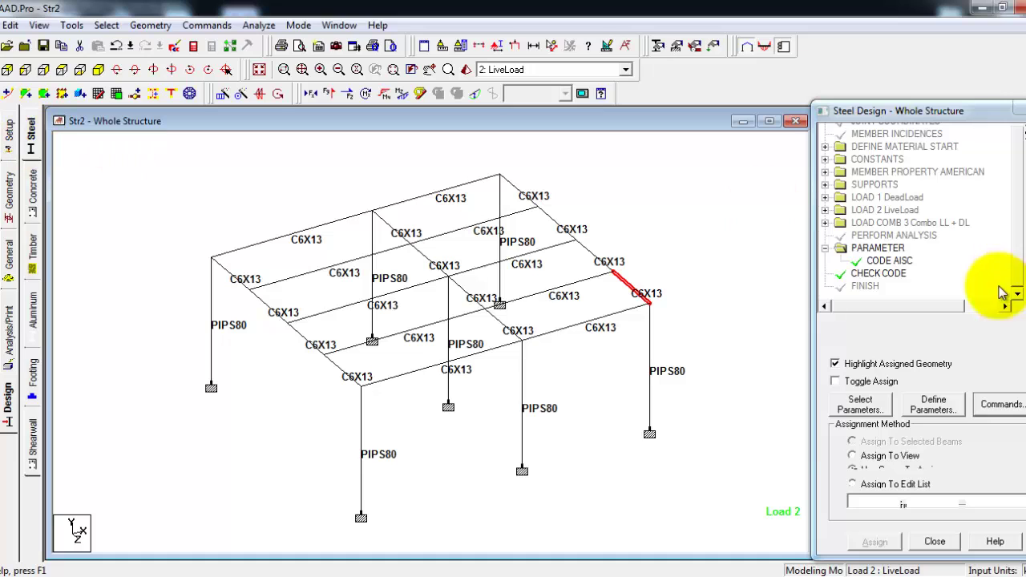
# Step: Select all the frame's top beams from a front elevation view
pyautogui.click(1003, 405)
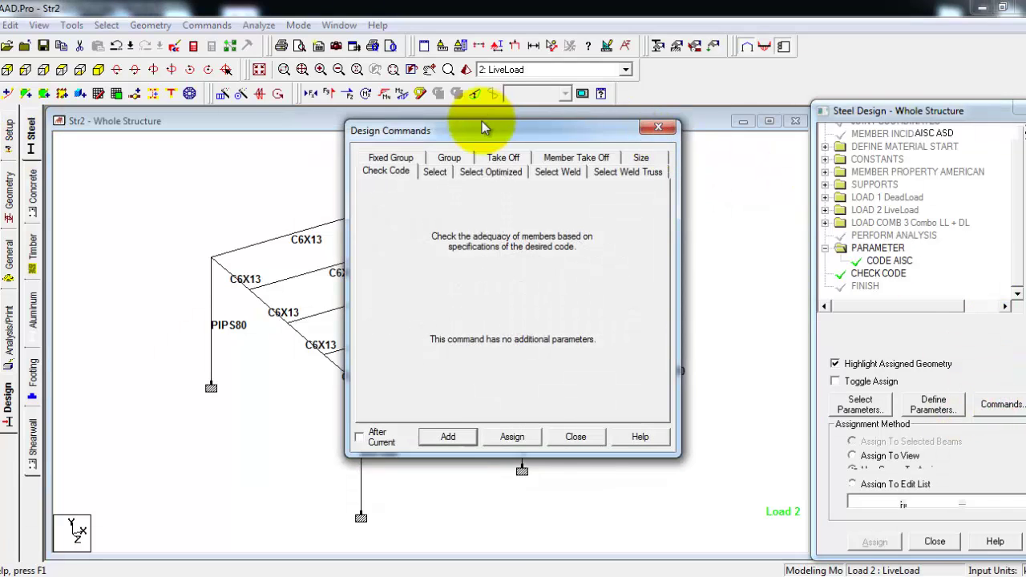
pyautogui.moveTo(486, 129); pyautogui.dragTo(794, 120)
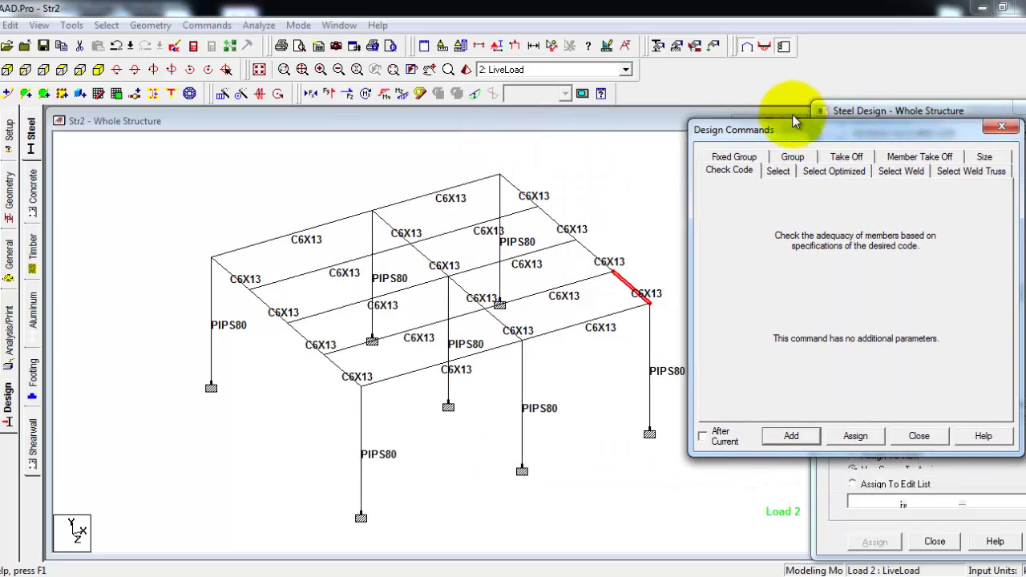
pyautogui.click(918, 436)
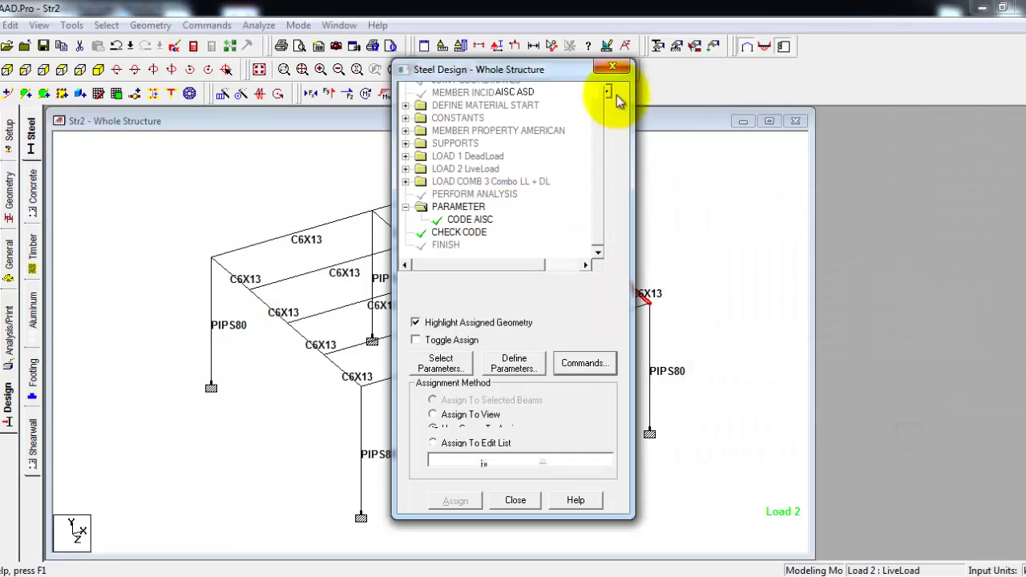
pyautogui.moveTo(521, 70); pyautogui.dragTo(945, 110)
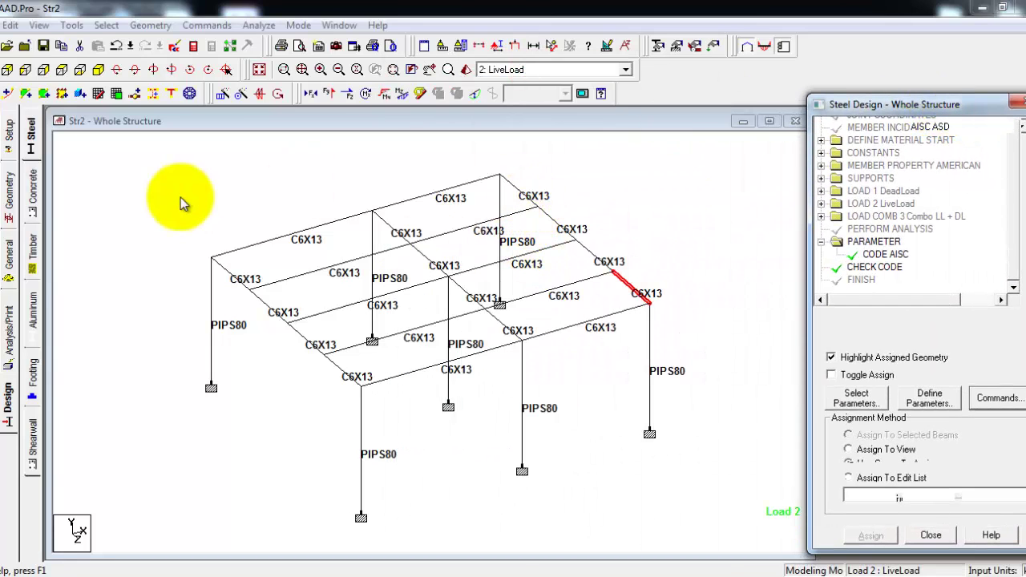
pyautogui.click(6, 69)
pyautogui.moveTo(98, 184); pyautogui.dragTo(782, 241)
pyautogui.click(98, 69)
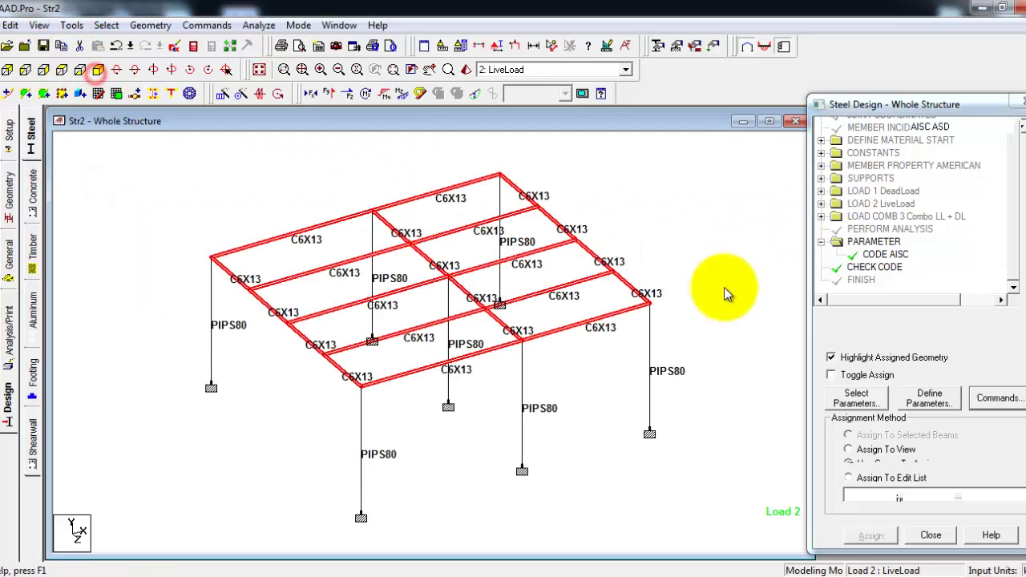
# Step: Assign a least-weight SELECT command to the selected beams, following CHECK CODE
pyautogui.click(989, 401)
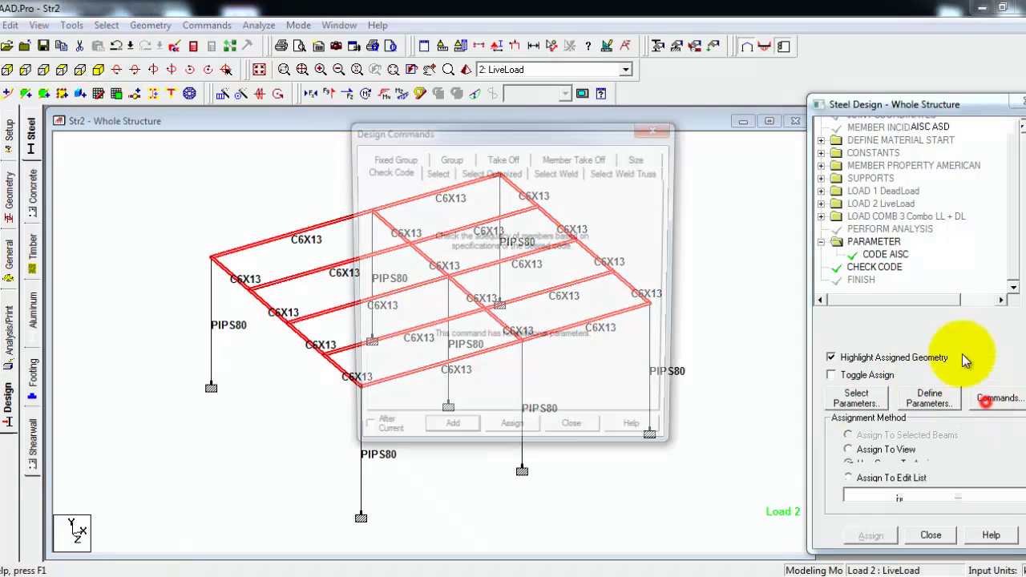
pyautogui.moveTo(481, 203); pyautogui.dragTo(754, 220)
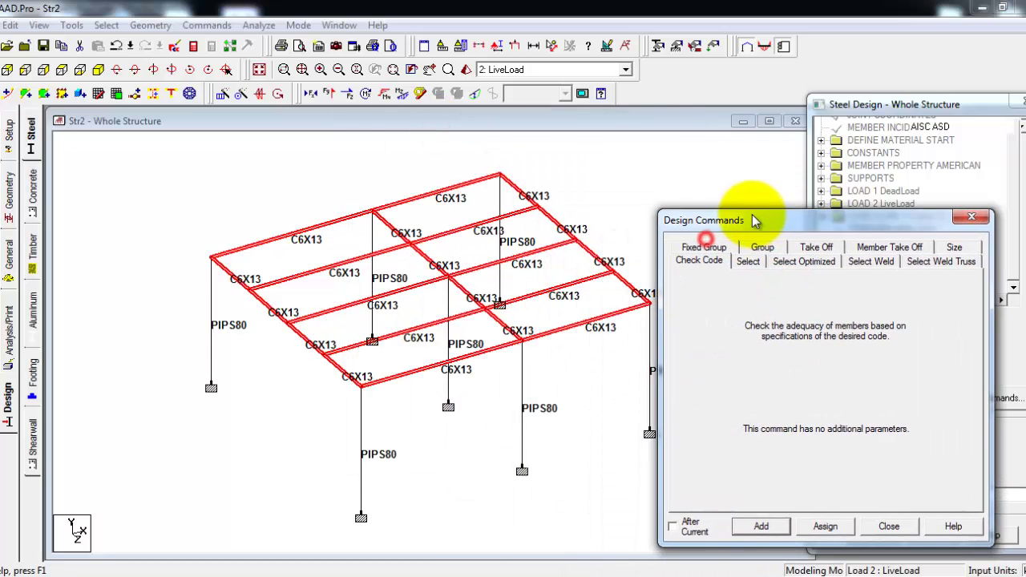
pyautogui.click(747, 262)
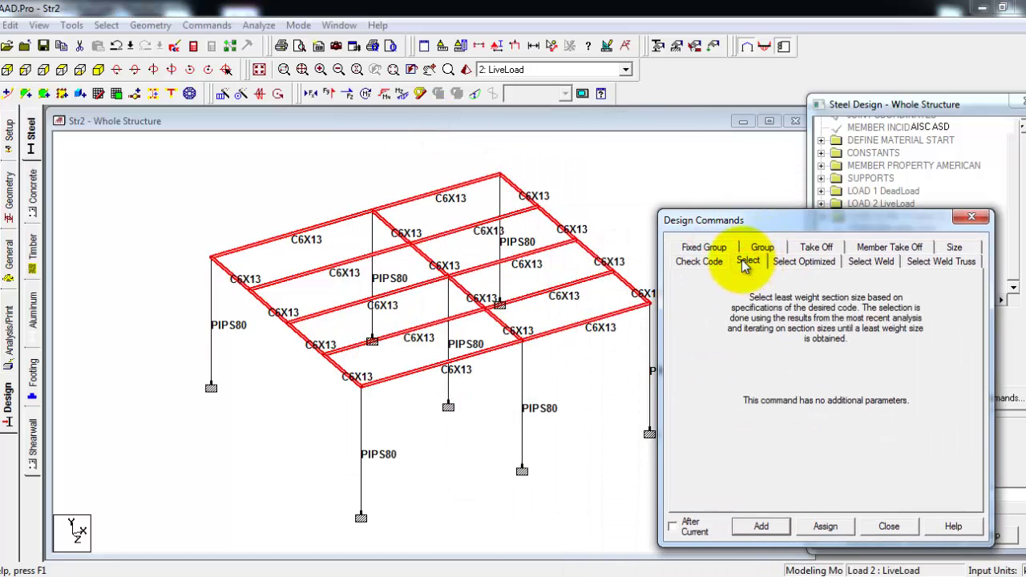
pyautogui.click(837, 527)
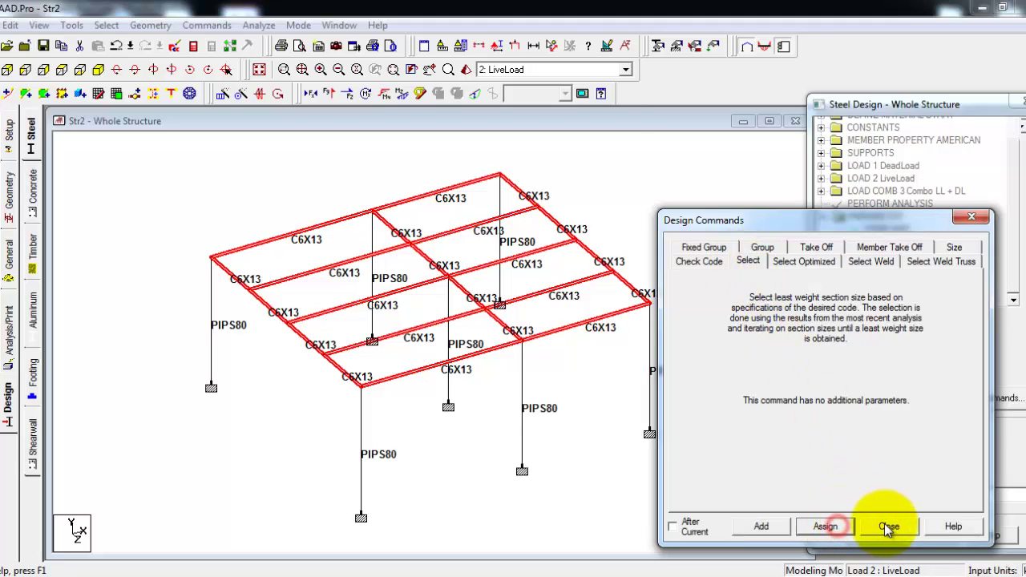
pyautogui.click(889, 527)
pyautogui.moveTo(497, 72); pyautogui.dragTo(909, 108)
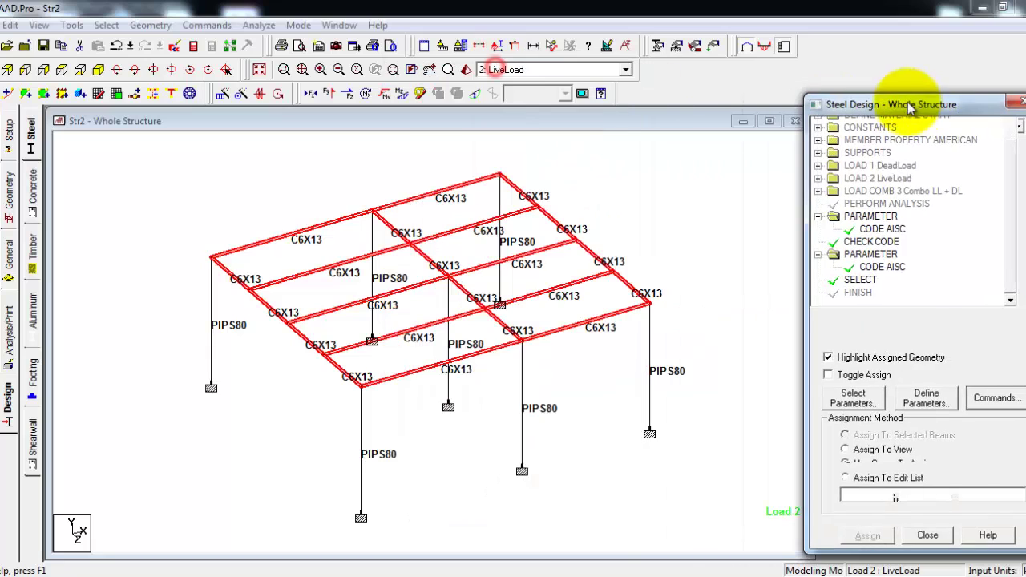
# Step: Clear the beam selection, rerun the saved Str2 analysis and choose to view the output file
pyautogui.click(651, 268)
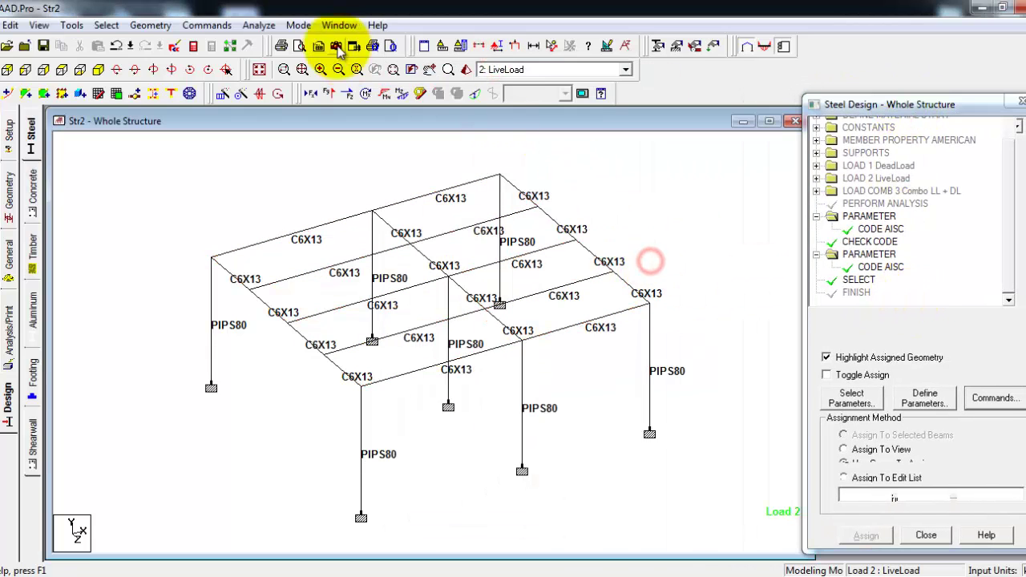
pyautogui.click(265, 26)
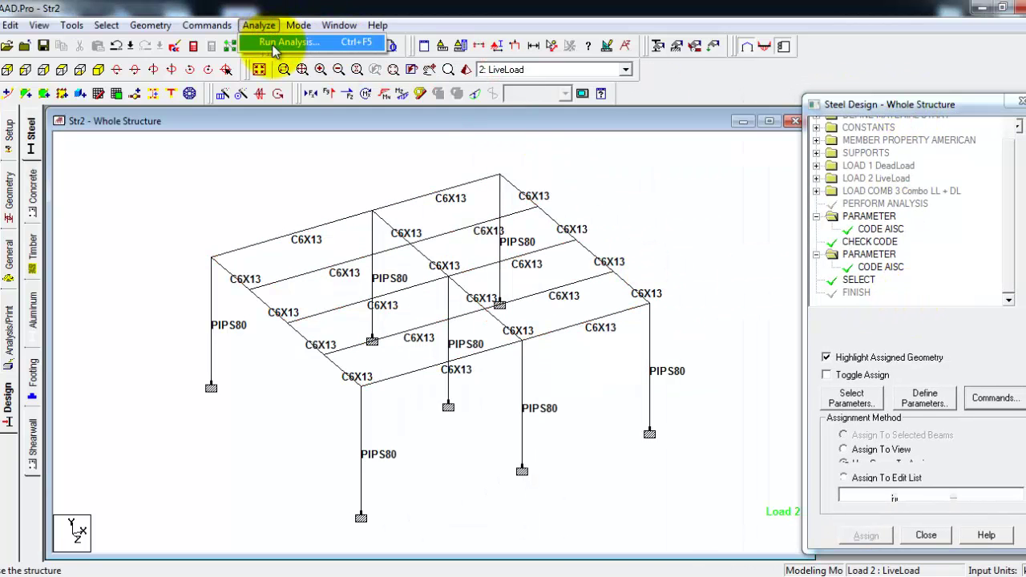
pyautogui.click(273, 45)
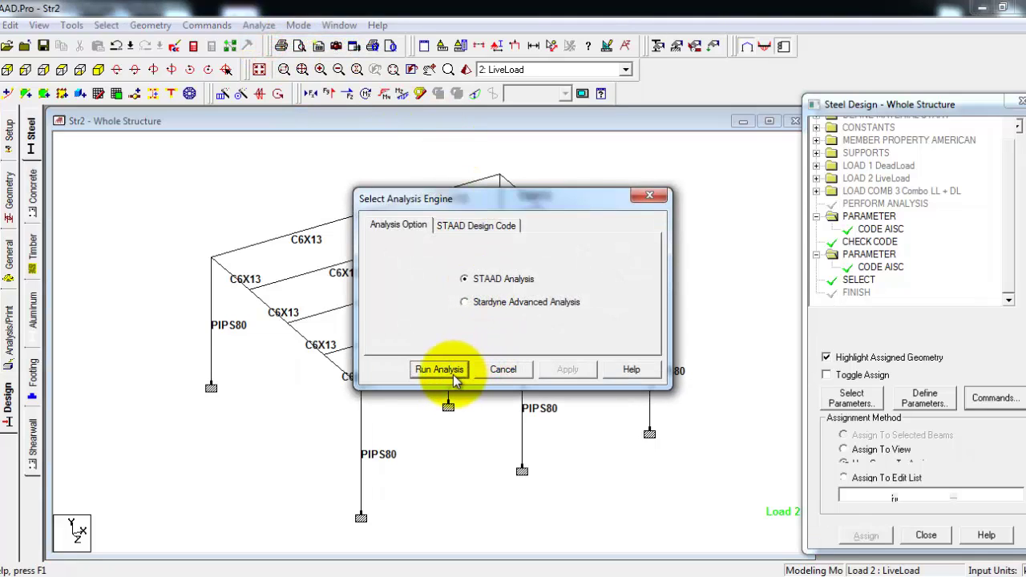
pyautogui.click(449, 374)
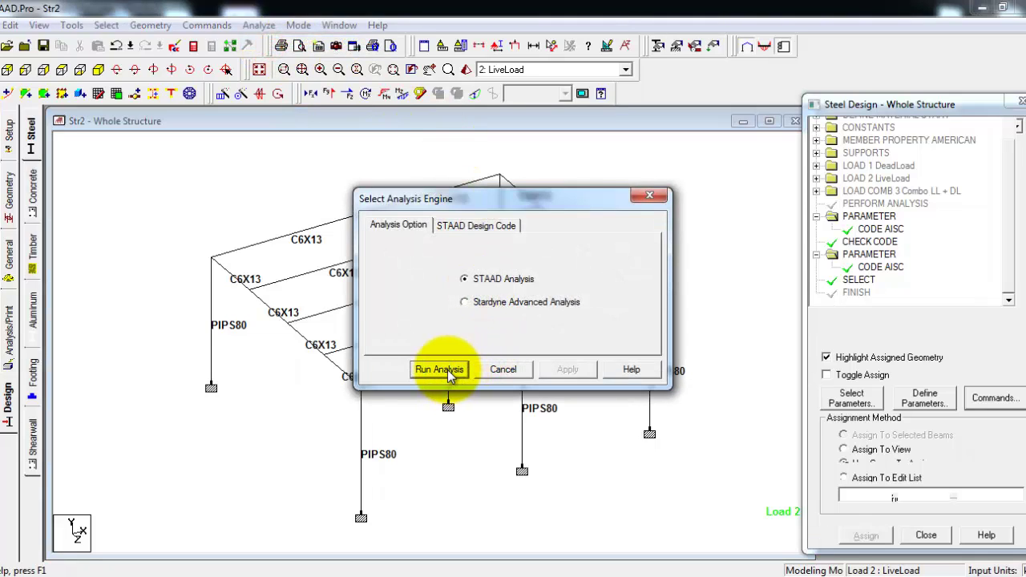
pyautogui.click(419, 333)
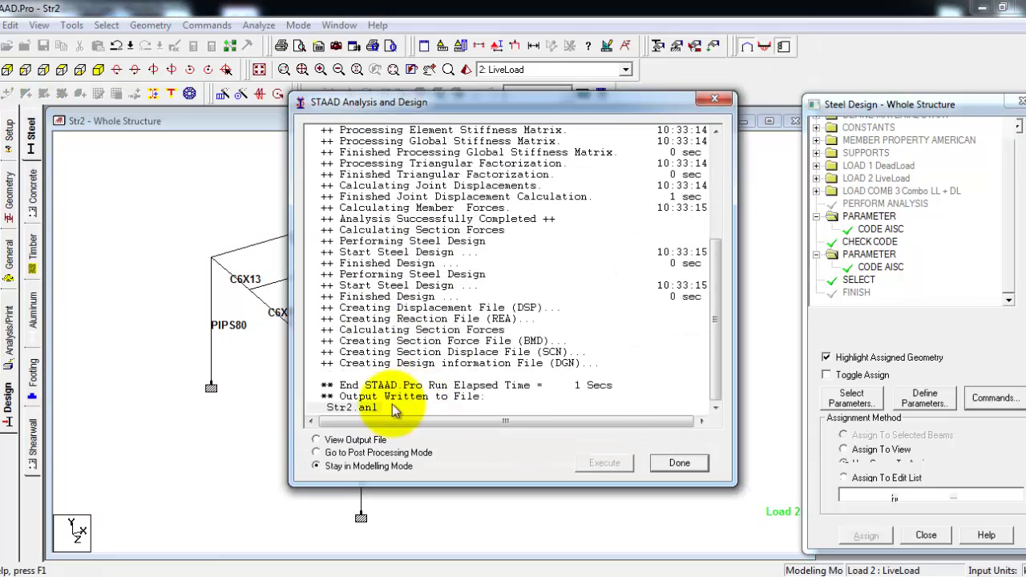
pyautogui.click(317, 440)
pyautogui.click(678, 463)
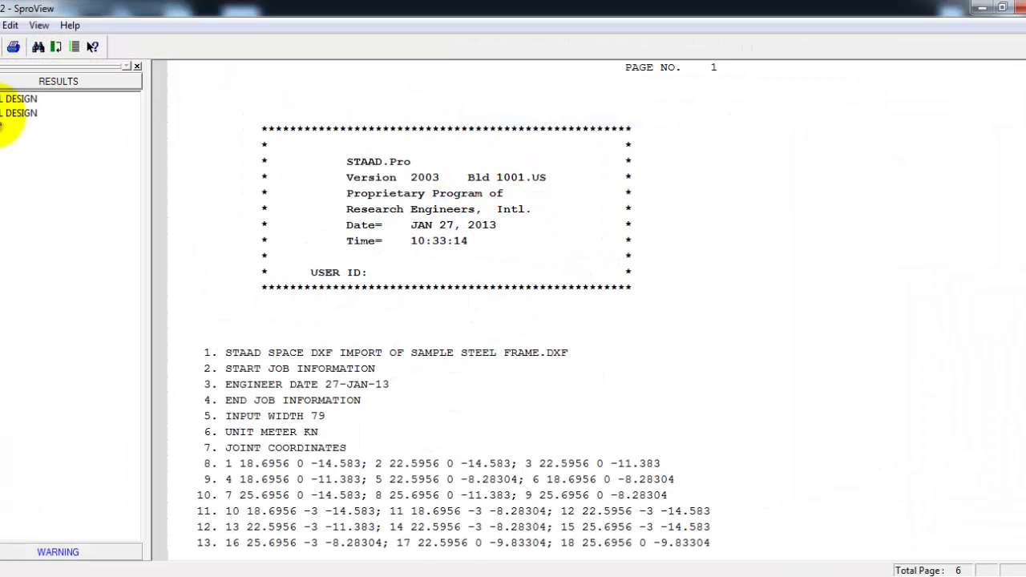
# Step: Scroll the member selection table: members 1–29 all pass, resized to sections like C12X20 and C8X11
pyautogui.click(3, 117)
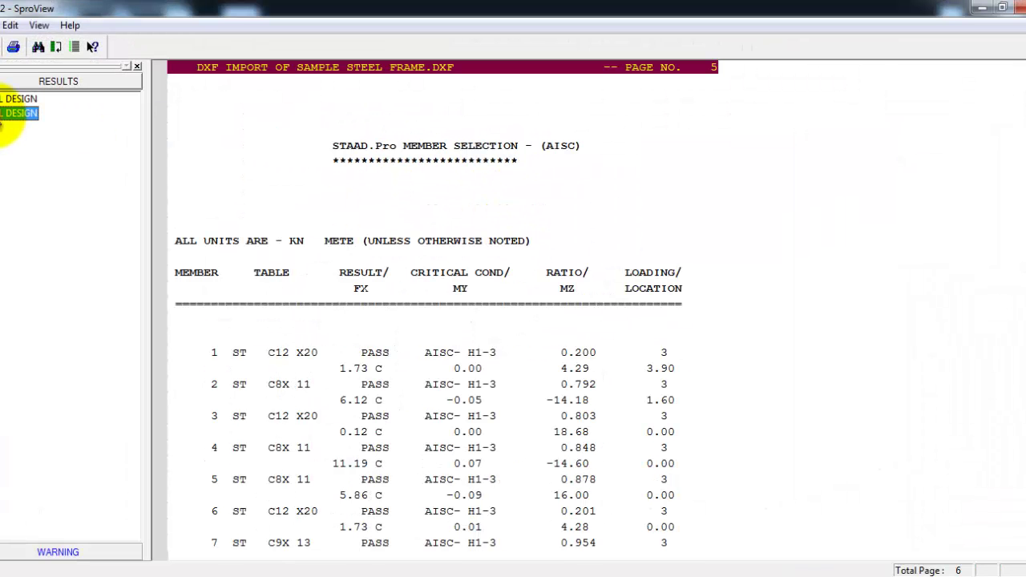
pyautogui.scroll(-3, 556, 297)
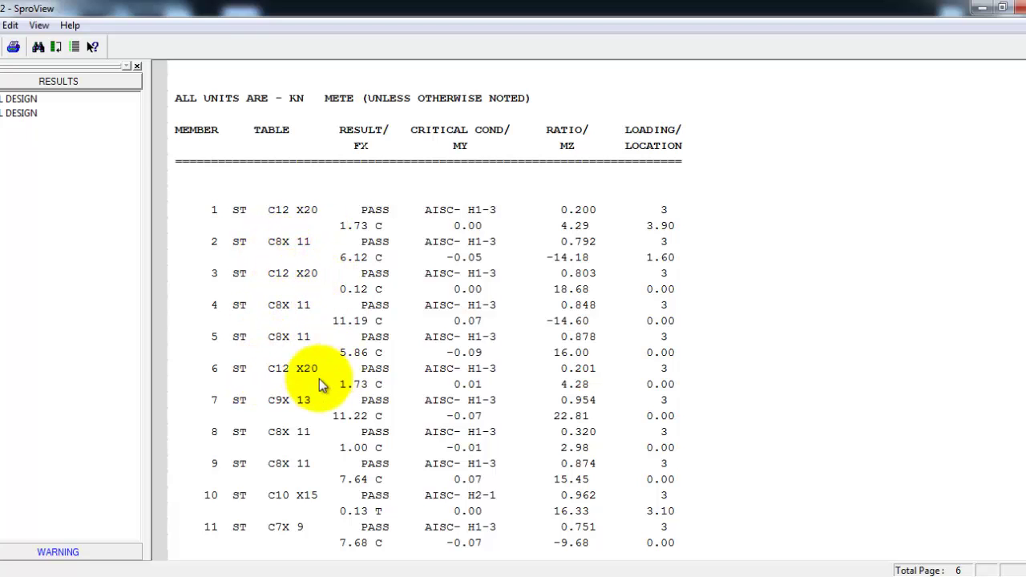
pyautogui.scroll(-1, 308, 373)
pyautogui.scroll(-1, 310, 373)
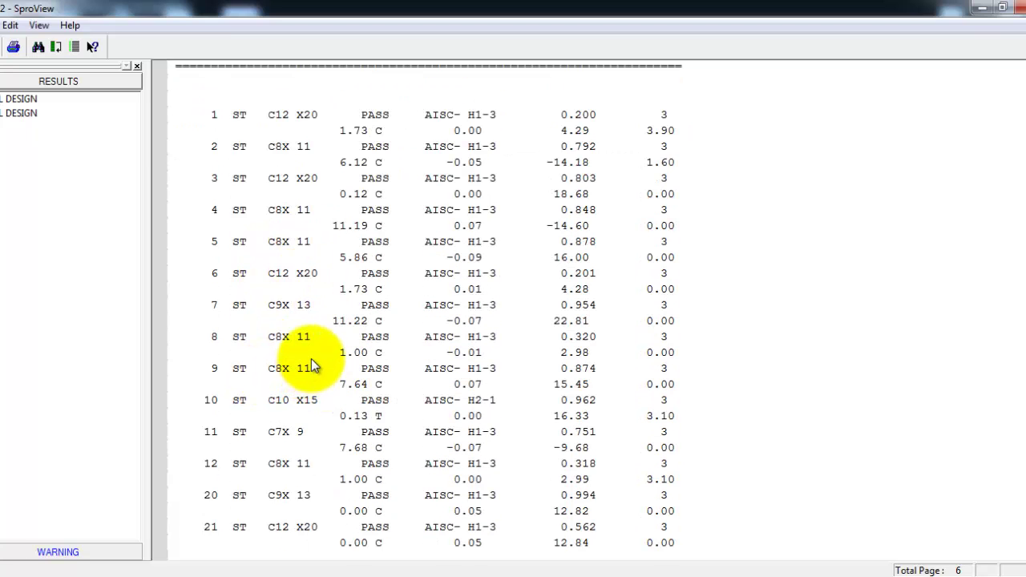
pyautogui.scroll(-2, 313, 365)
pyautogui.scroll(-4, 317, 367)
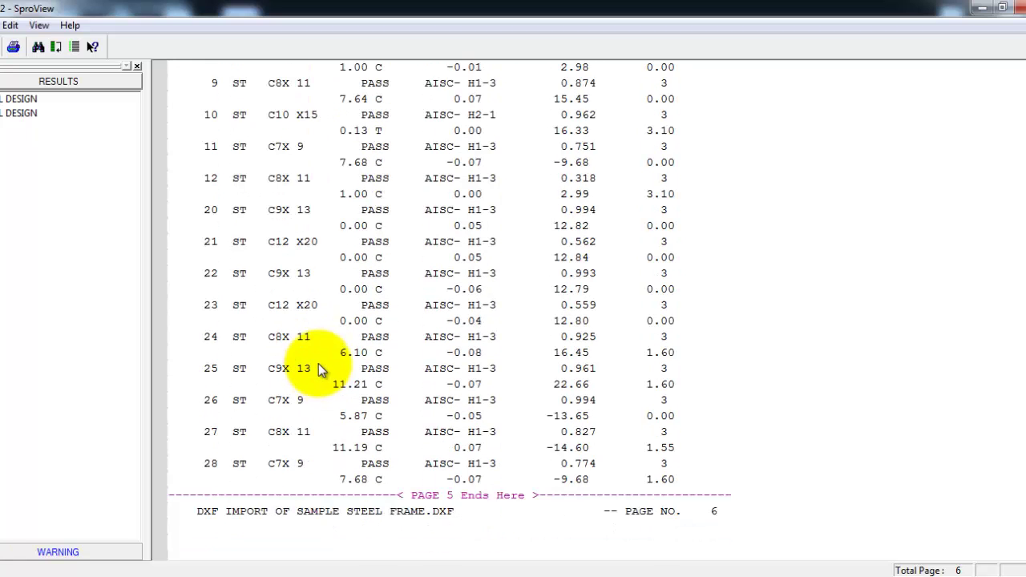
pyautogui.scroll(-6, 318, 367)
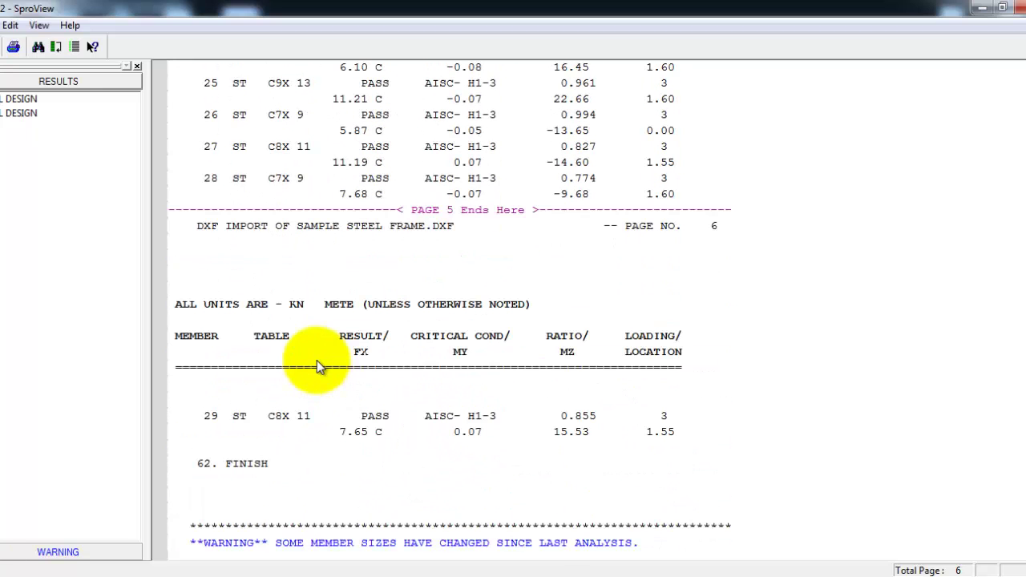
pyautogui.scroll(8, 315, 361)
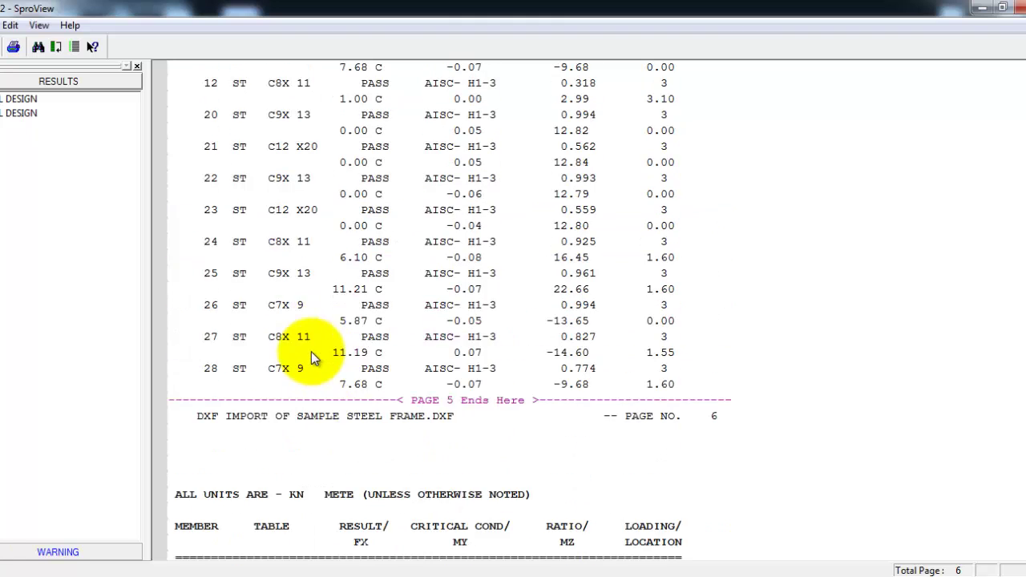
pyautogui.scroll(5, 310, 356)
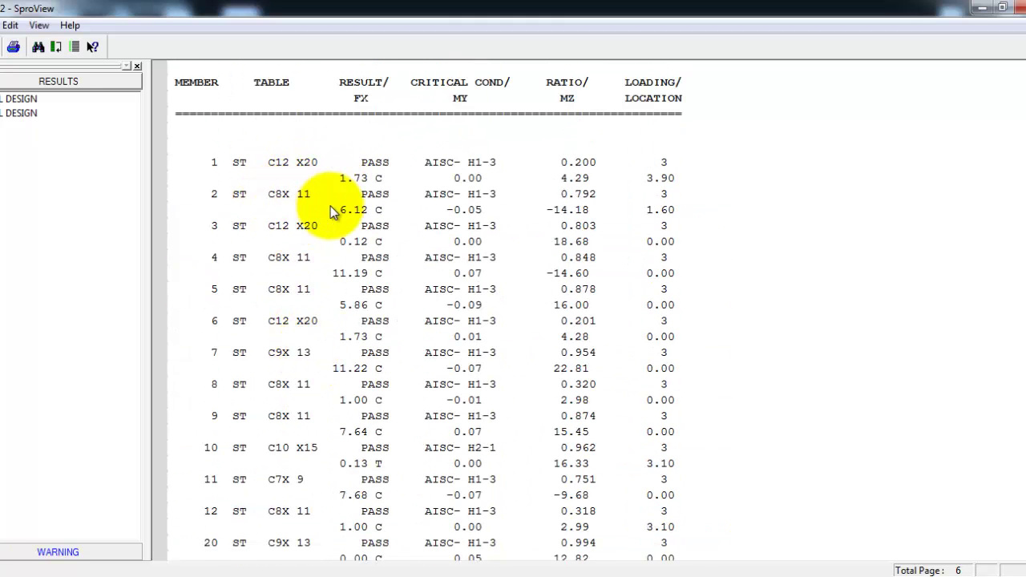
pyautogui.scroll(-8, 388, 361)
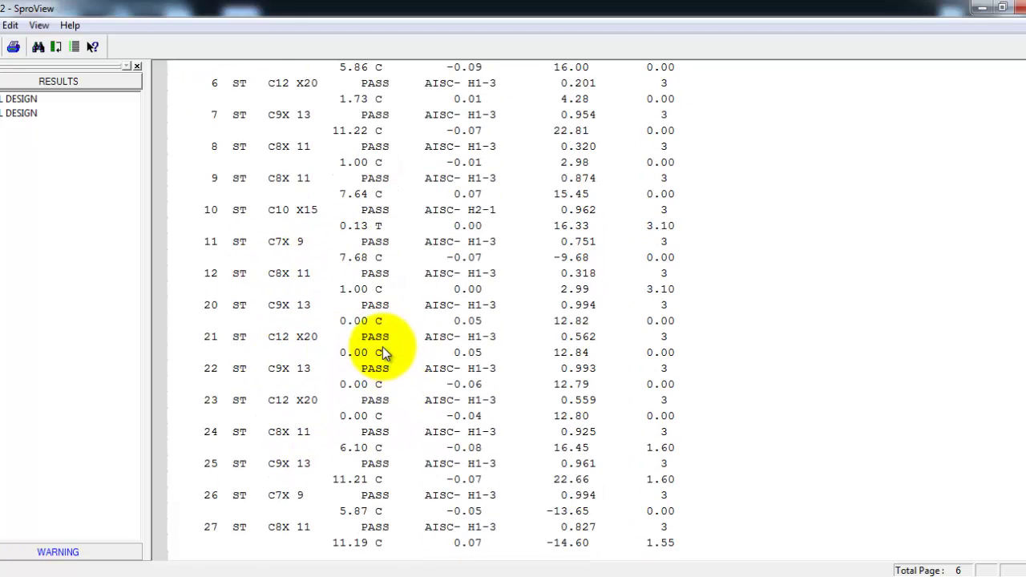
pyautogui.scroll(-3, 386, 362)
pyautogui.scroll(-2, 386, 361)
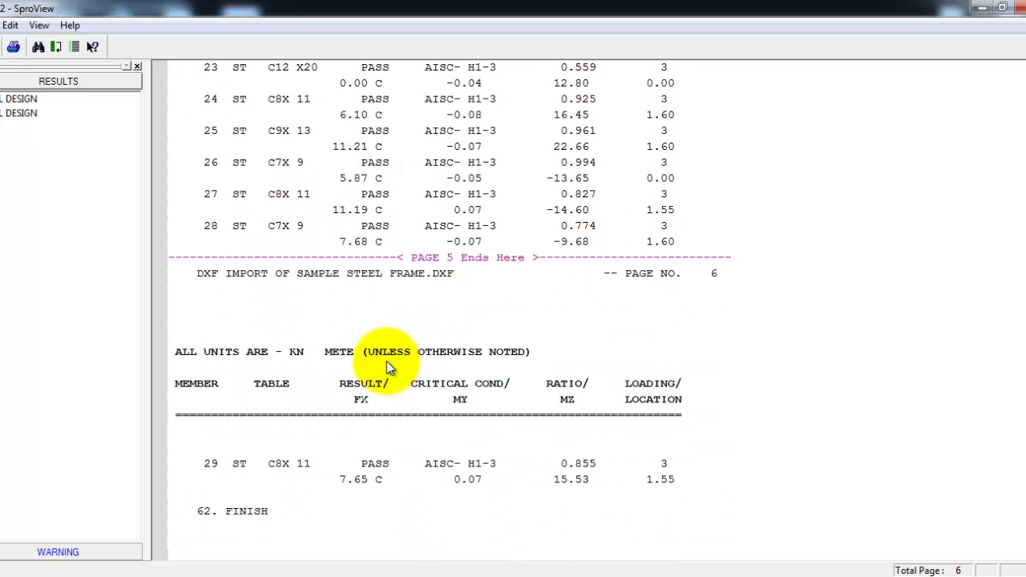
pyautogui.scroll(12, 386, 360)
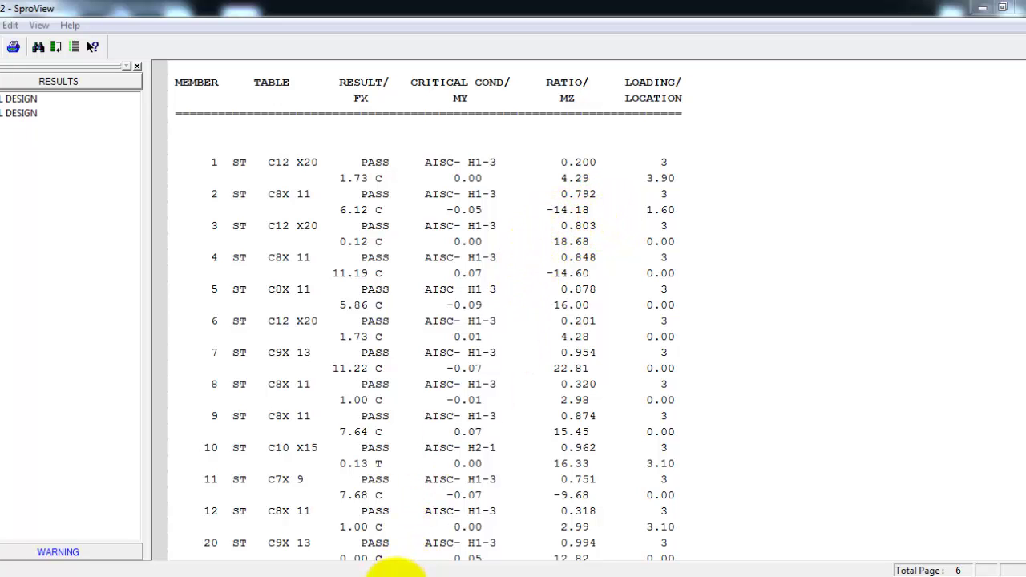
pyautogui.click(393, 571)
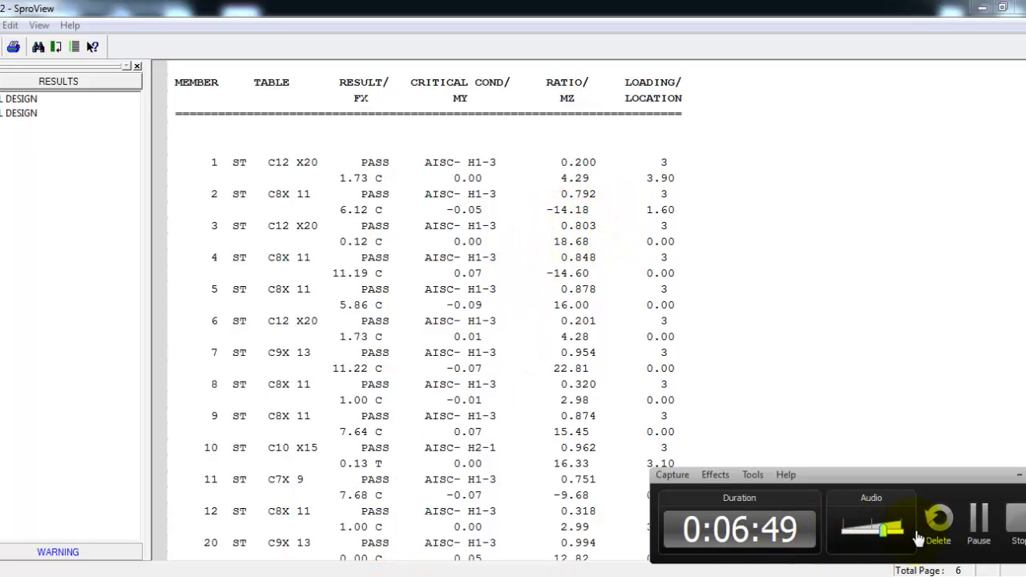